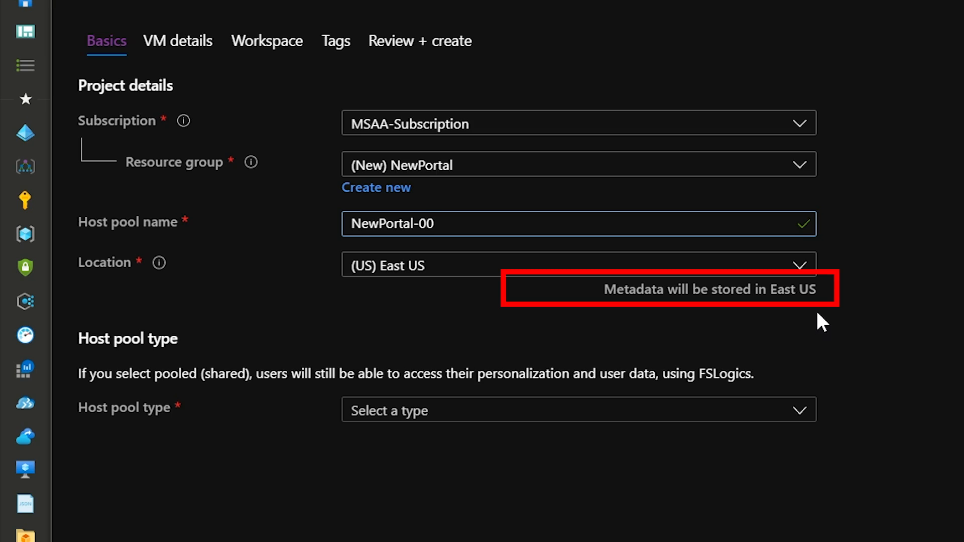
# Check the available locations while keeping East US, and try the Personal host pool type with Direct assignment
pyautogui.click(799, 267)
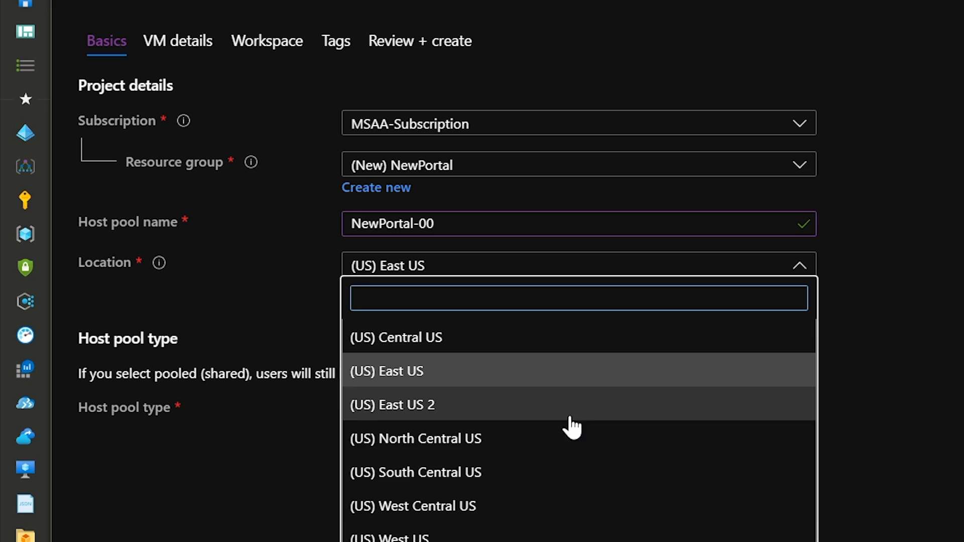
pyautogui.click(466, 506)
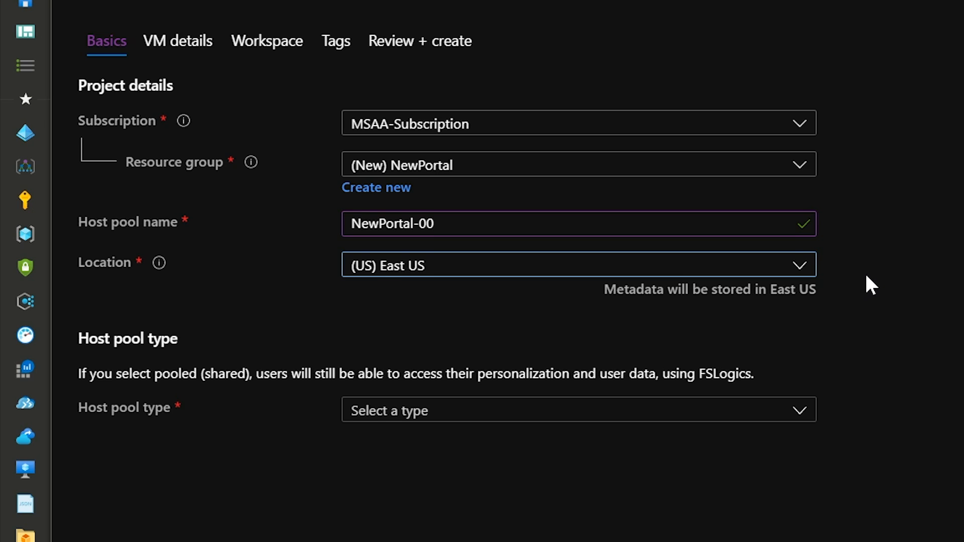
pyautogui.click(807, 414)
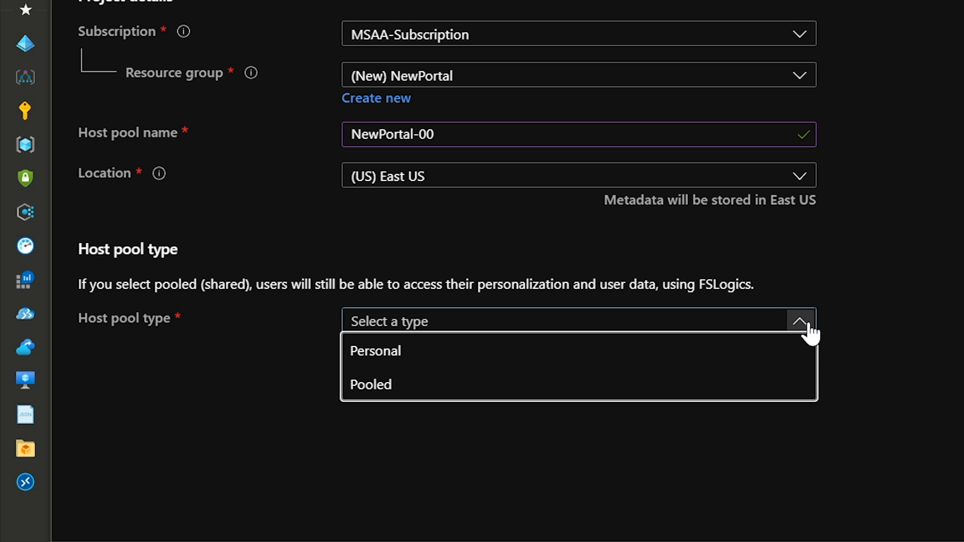
pyautogui.click(785, 354)
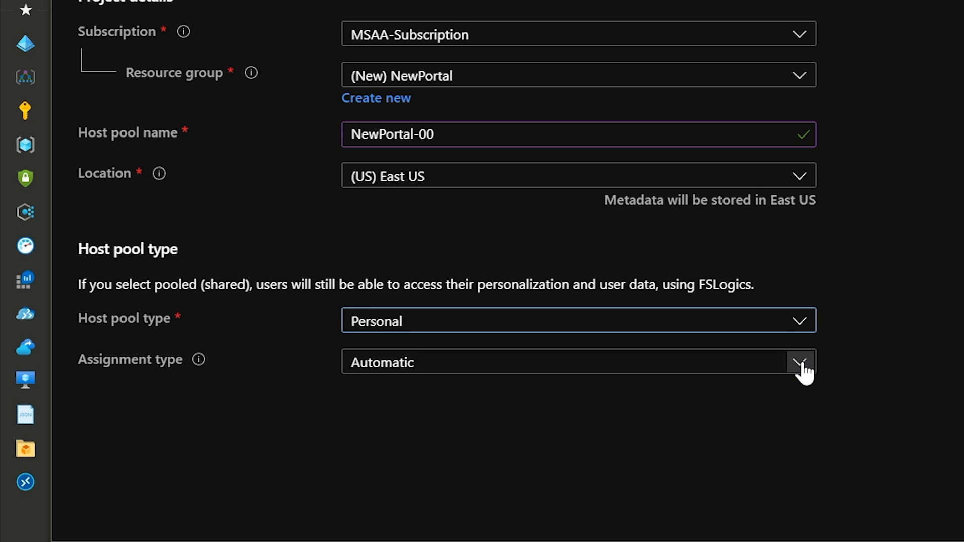
pyautogui.click(803, 371)
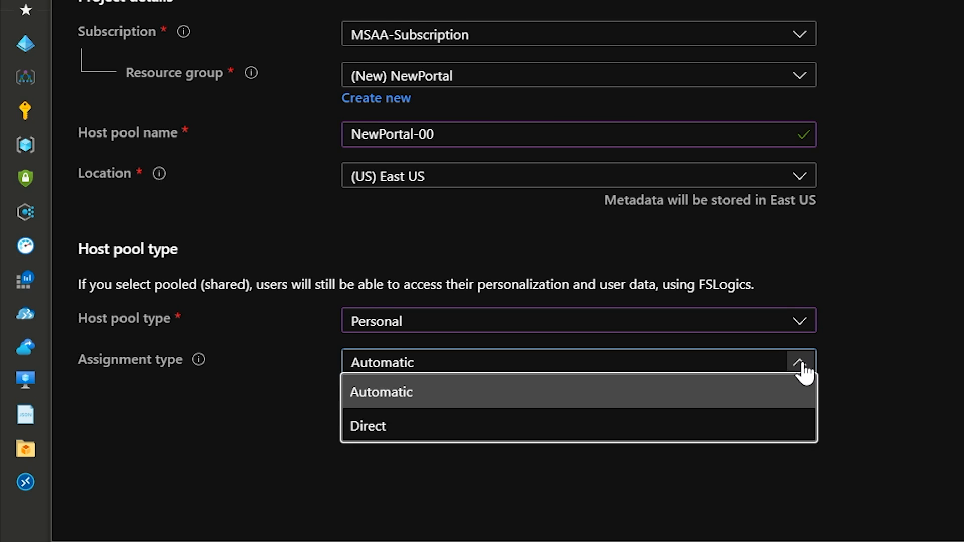
pyautogui.click(783, 426)
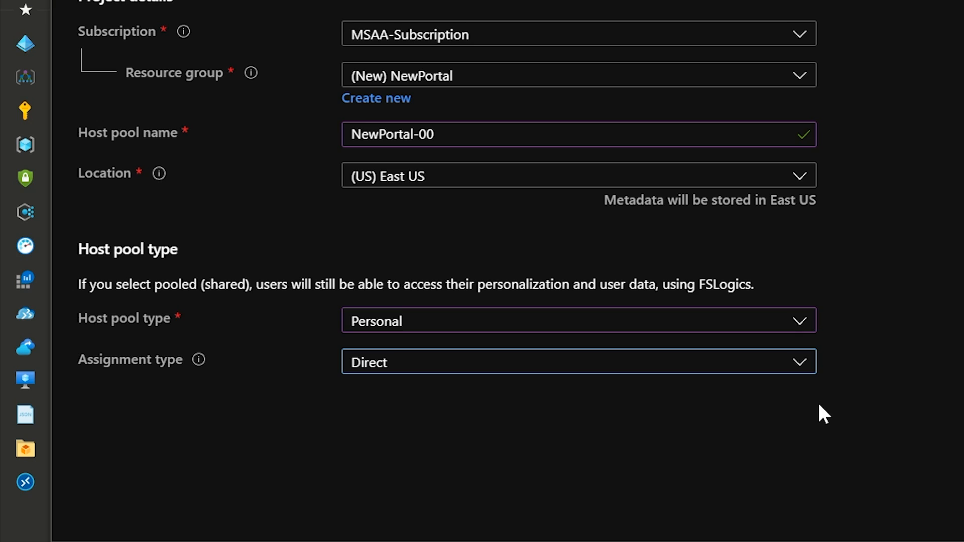
# Set the host pool type to Pooled with a max session limit of 10 and Breadth-first load balancing
pyautogui.click(799, 324)
pyautogui.click(655, 390)
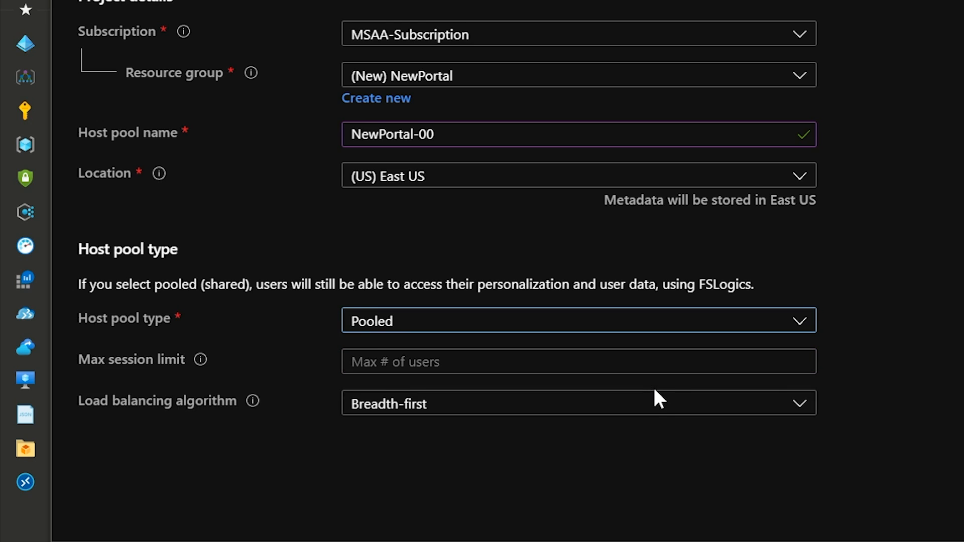
pyautogui.click(578, 361)
pyautogui.write('10')
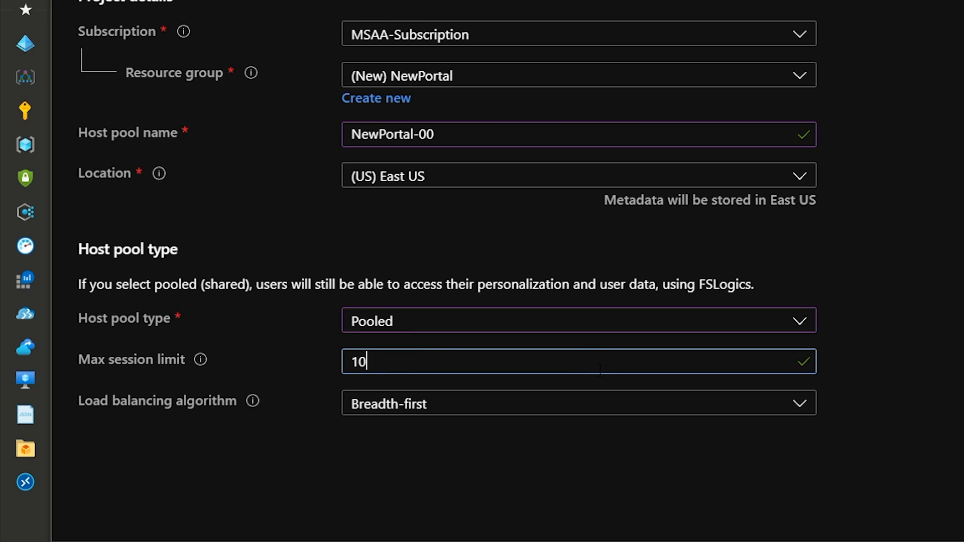
pyautogui.click(658, 411)
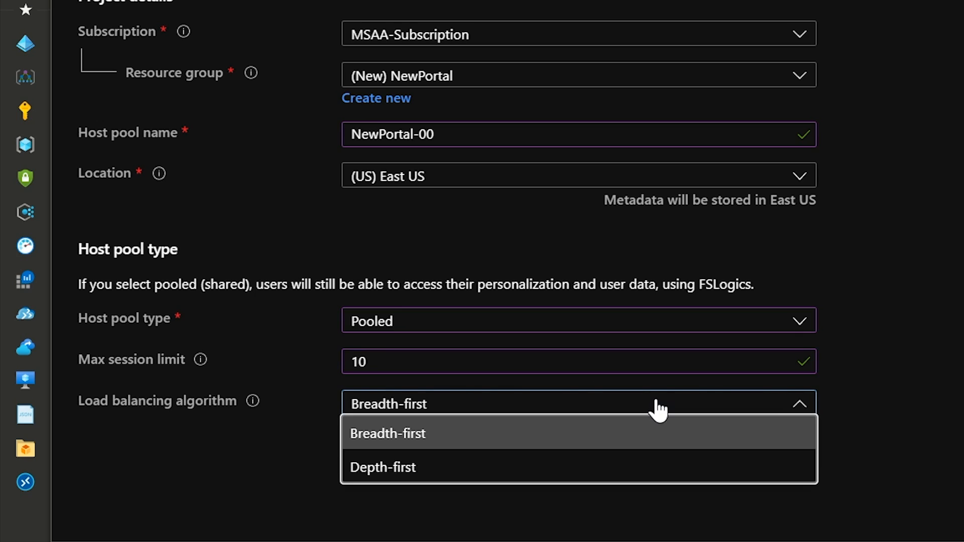
pyautogui.click(832, 422)
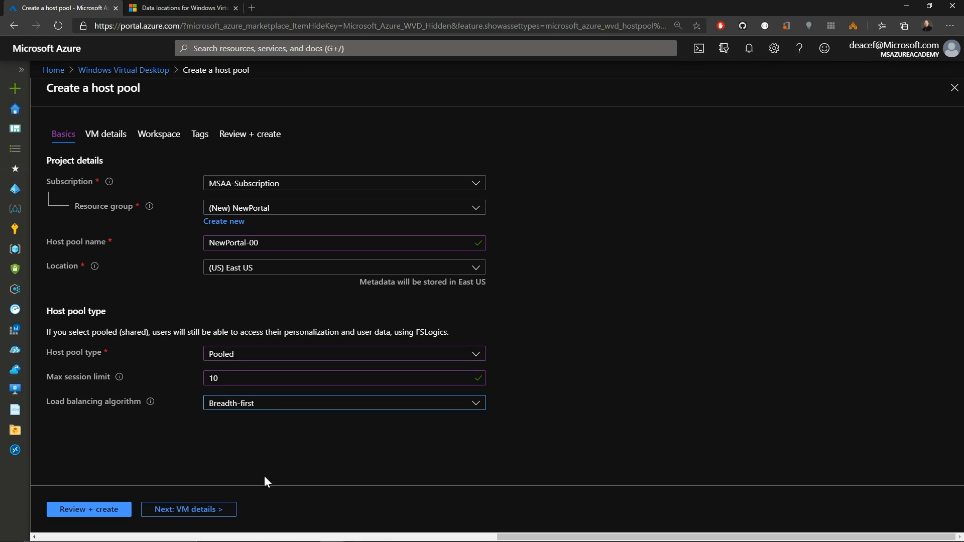
# Enable adding virtual machines to the host pool and assign them to the NewHostPoolVMs resource group
pyautogui.click(191, 509)
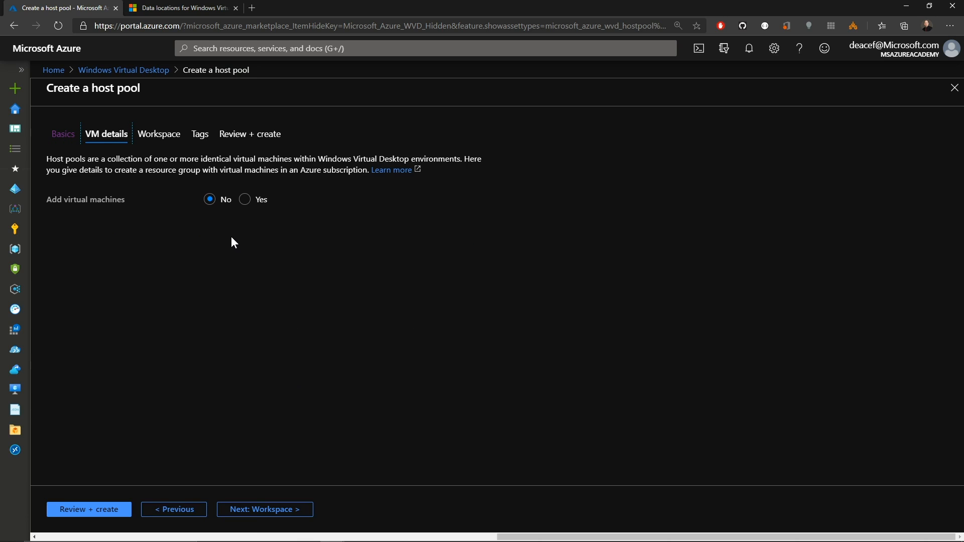
pyautogui.click(246, 206)
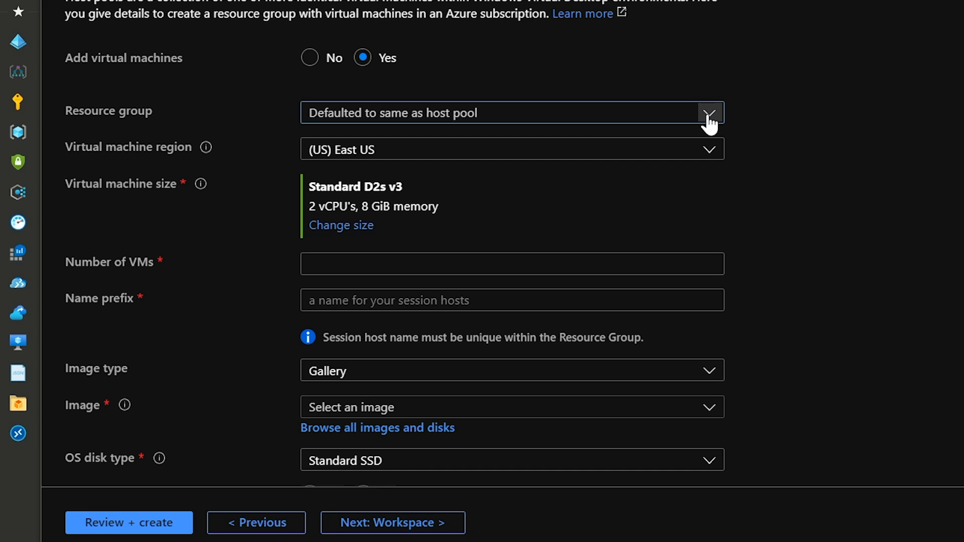
pyautogui.click(708, 116)
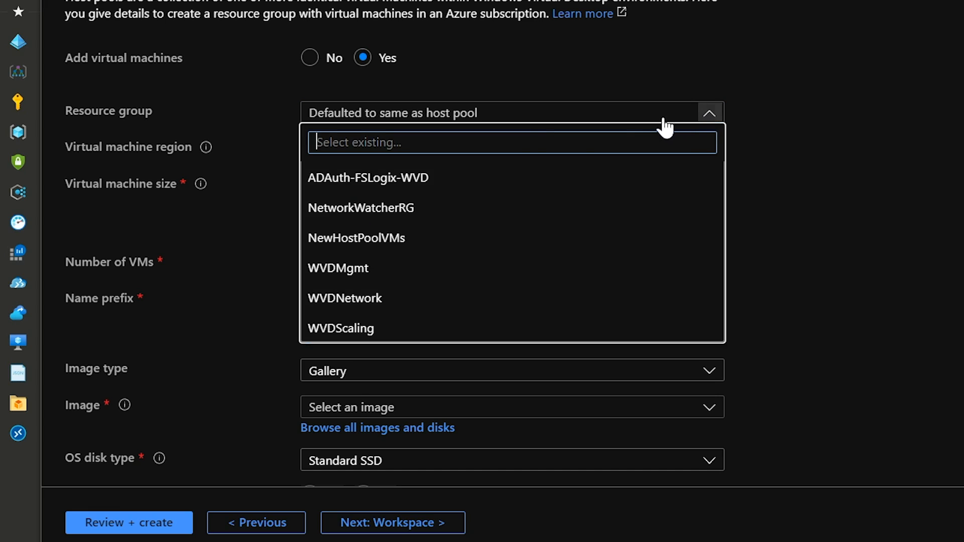
pyautogui.click(415, 242)
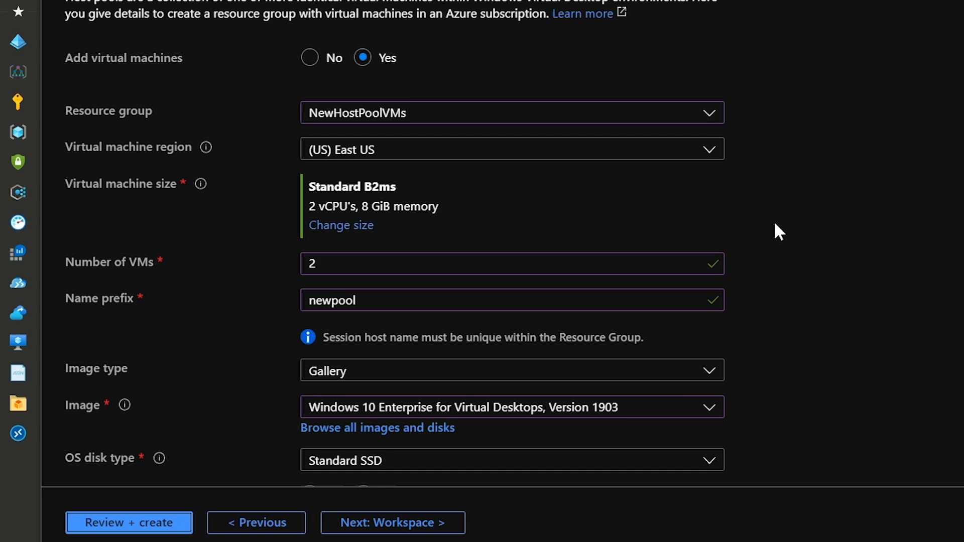
# Try specifying a domain and organizational unit for the virtual machines, and switch the option back to No
pyautogui.scroll(-9, 774, 224)
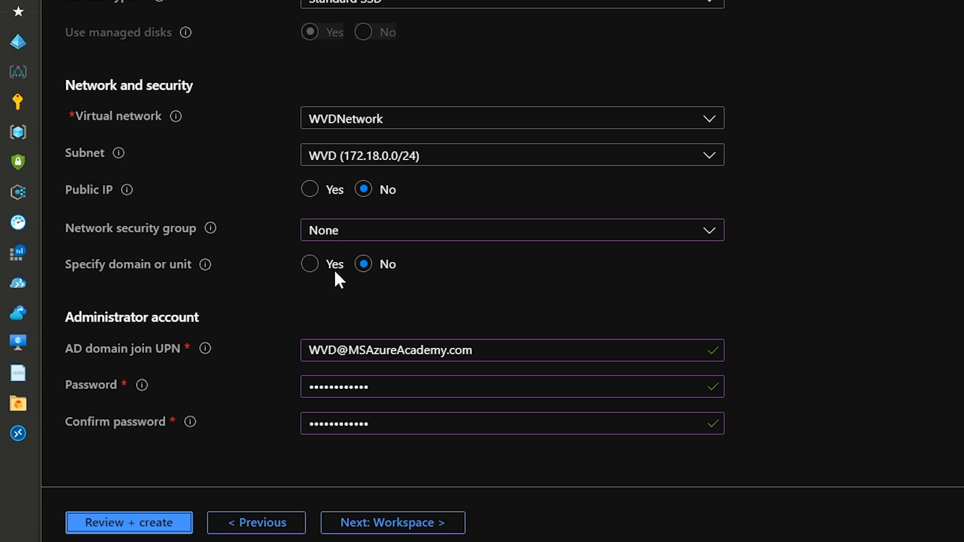
pyautogui.click(309, 266)
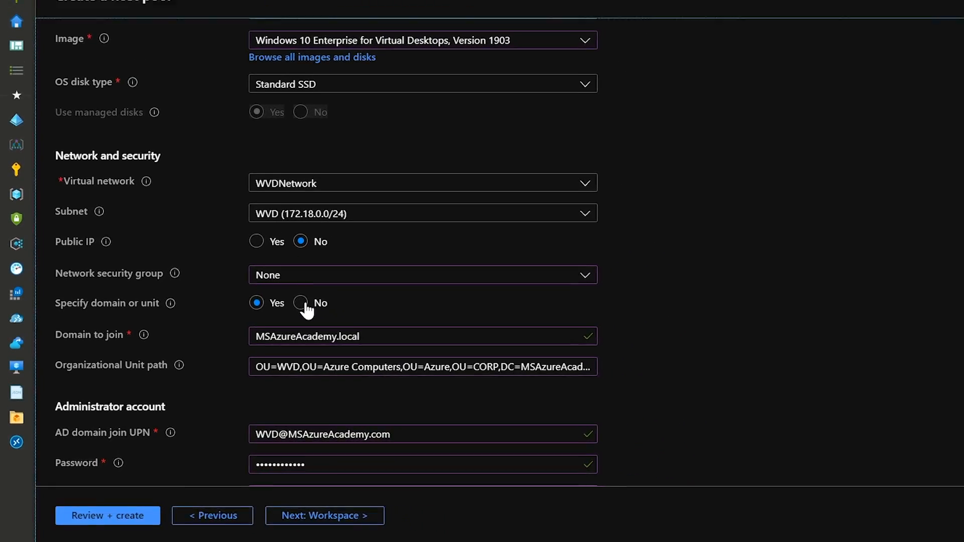
pyautogui.click(303, 304)
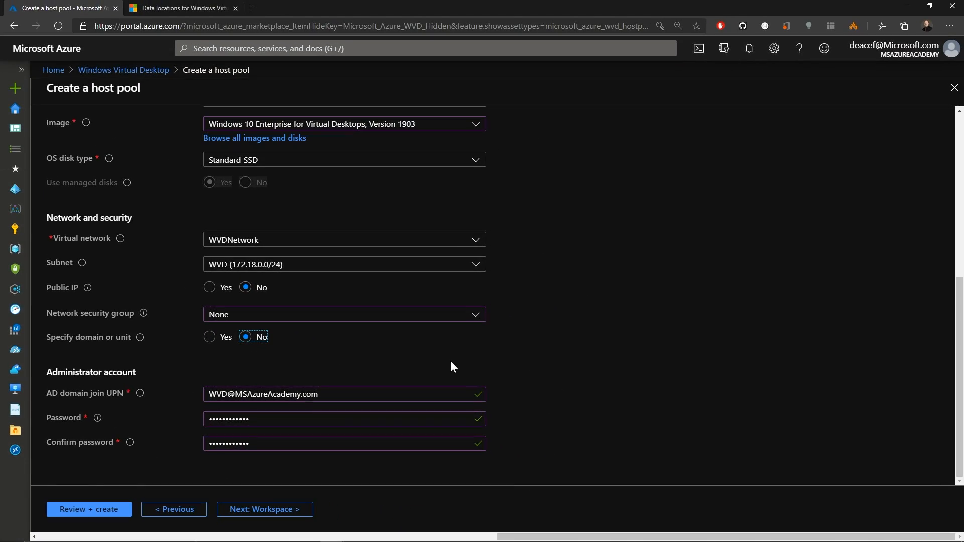
# Register the desktop app group to the existing MSAA-WVD-Workspace-1 workspace
pyautogui.click(302, 507)
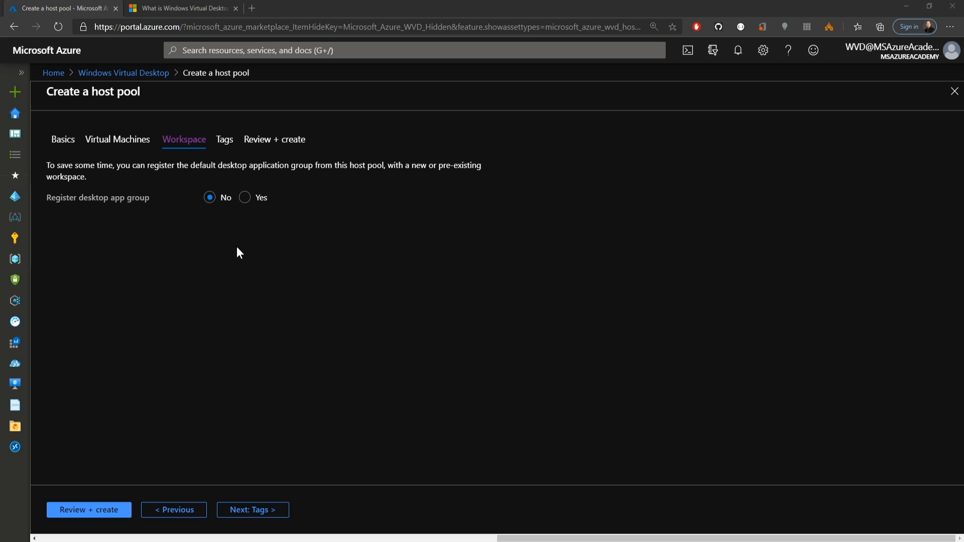
pyautogui.click(245, 198)
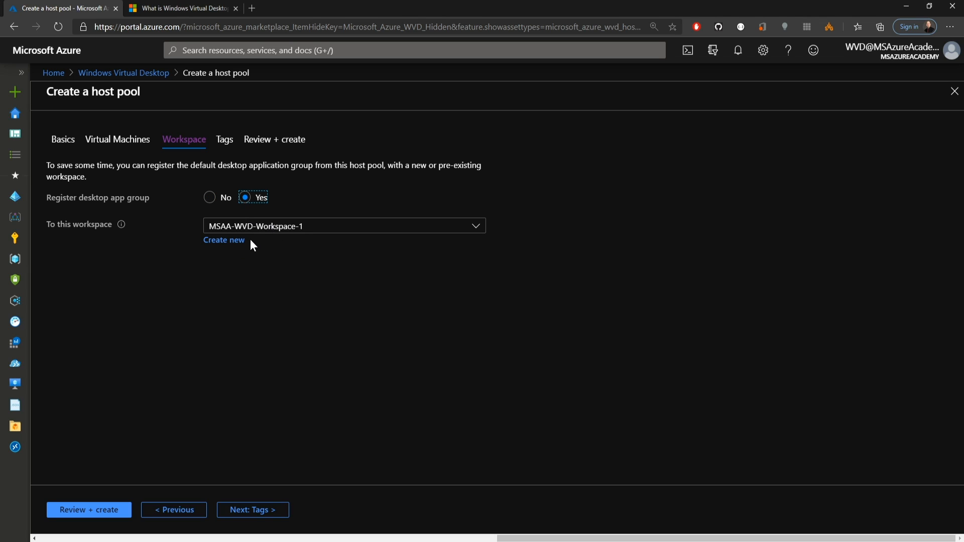
pyautogui.click(235, 241)
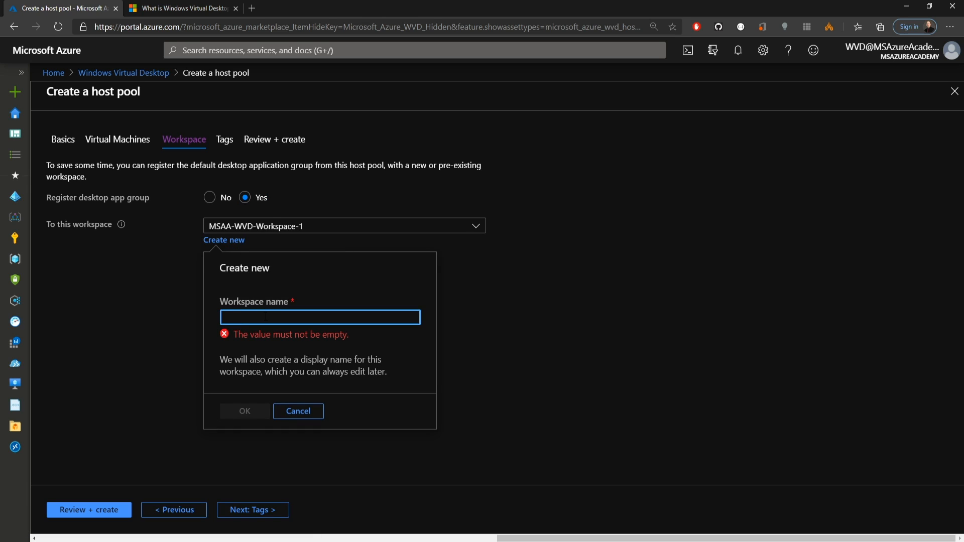
pyautogui.click(301, 412)
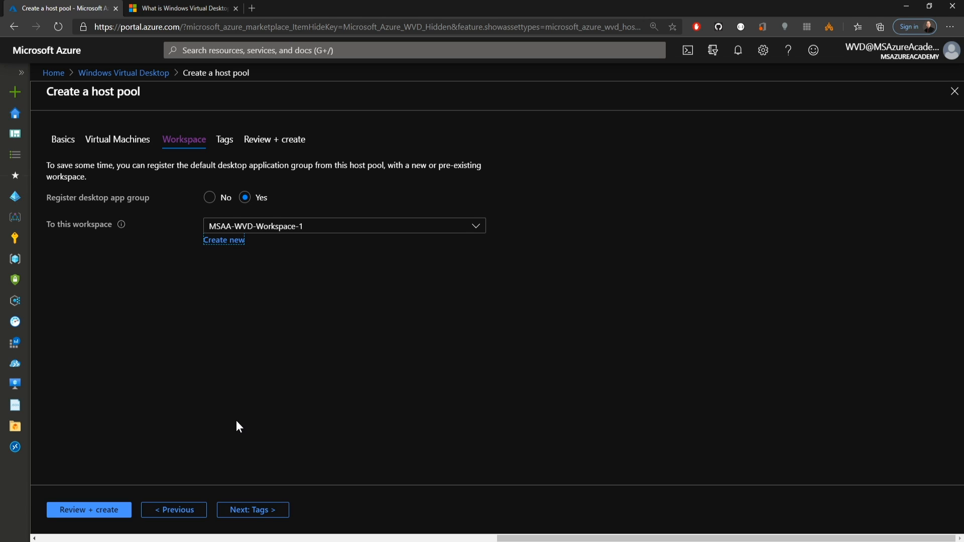
# Go through the tags and the configuration review, and create the host pool
pyautogui.click(252, 511)
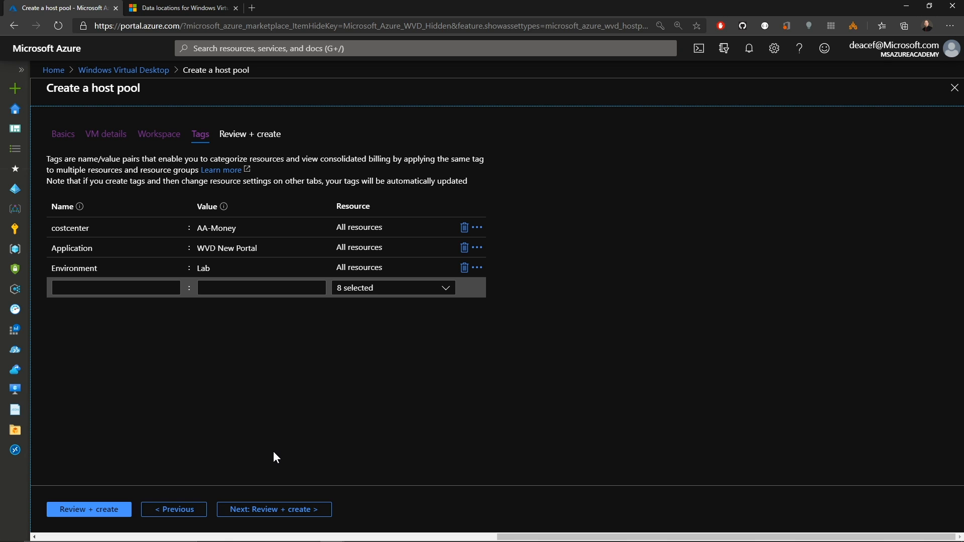
pyautogui.click(261, 509)
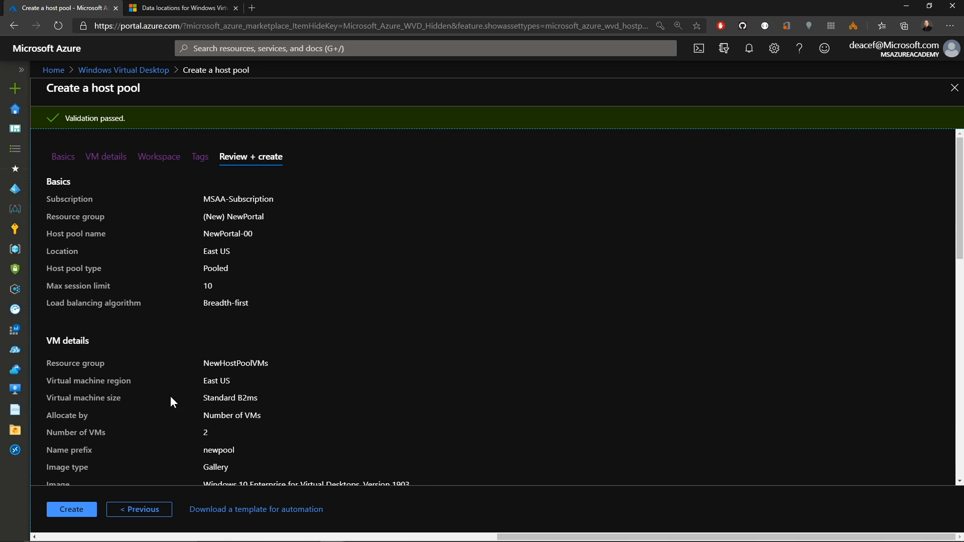
pyautogui.click(65, 512)
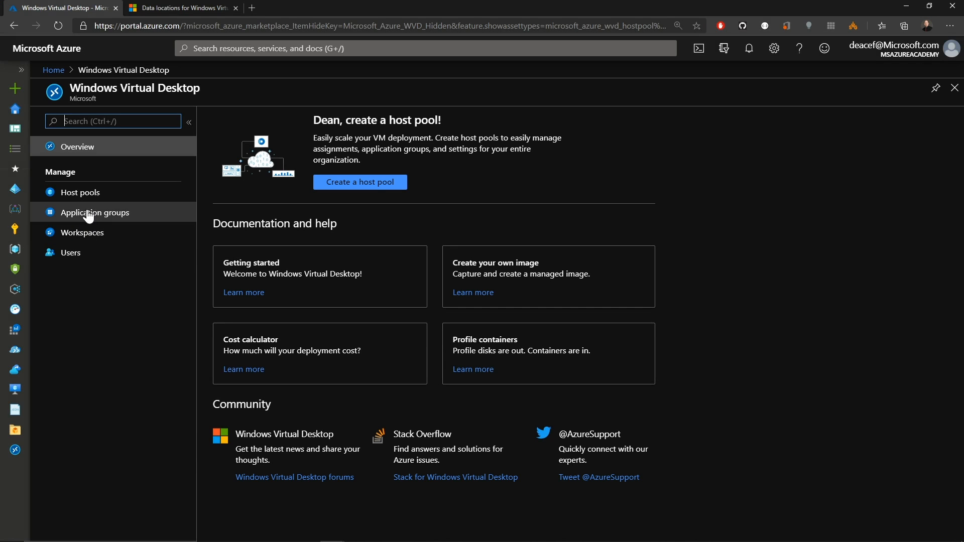
# Open the NewPortal-00 host pool's overview from the list of host pools and collapse the list
pyautogui.click(90, 198)
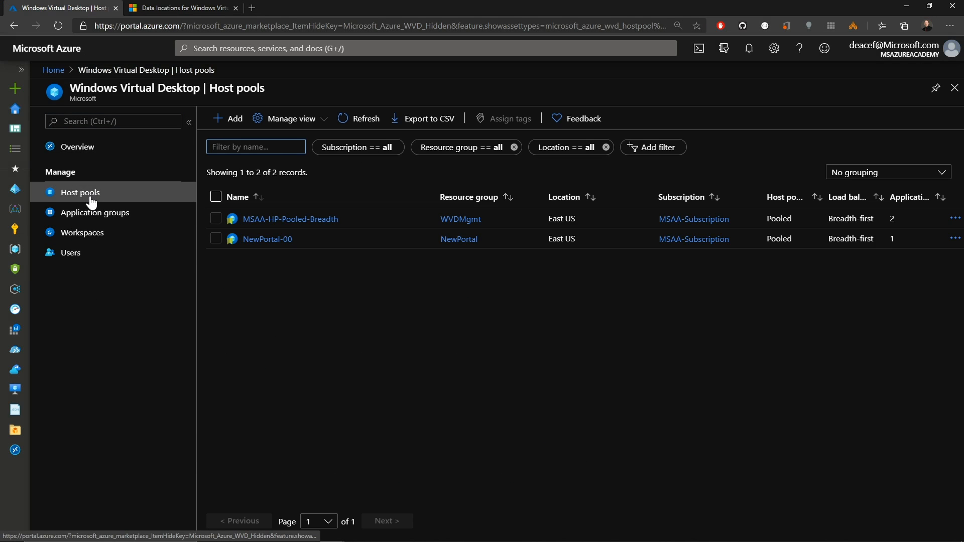
pyautogui.click(272, 240)
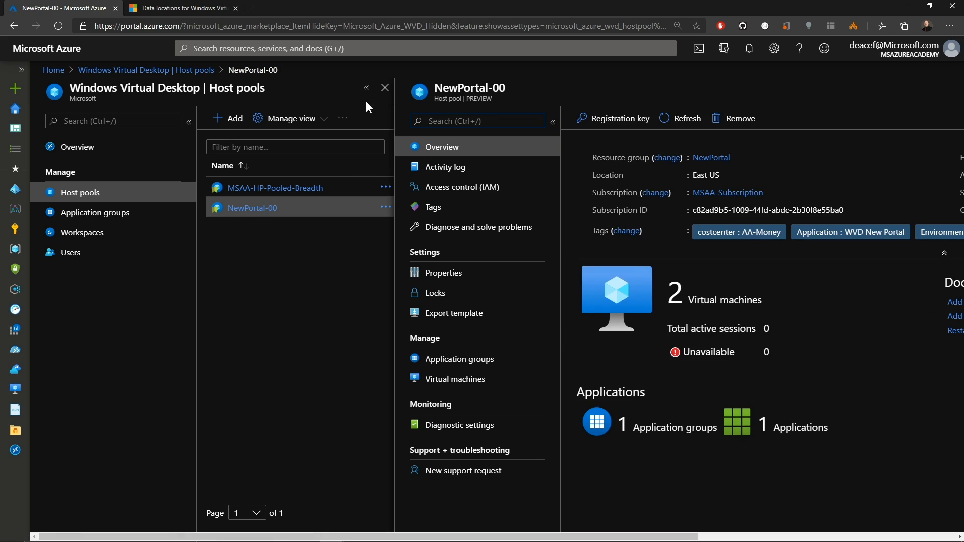
pyautogui.click(366, 89)
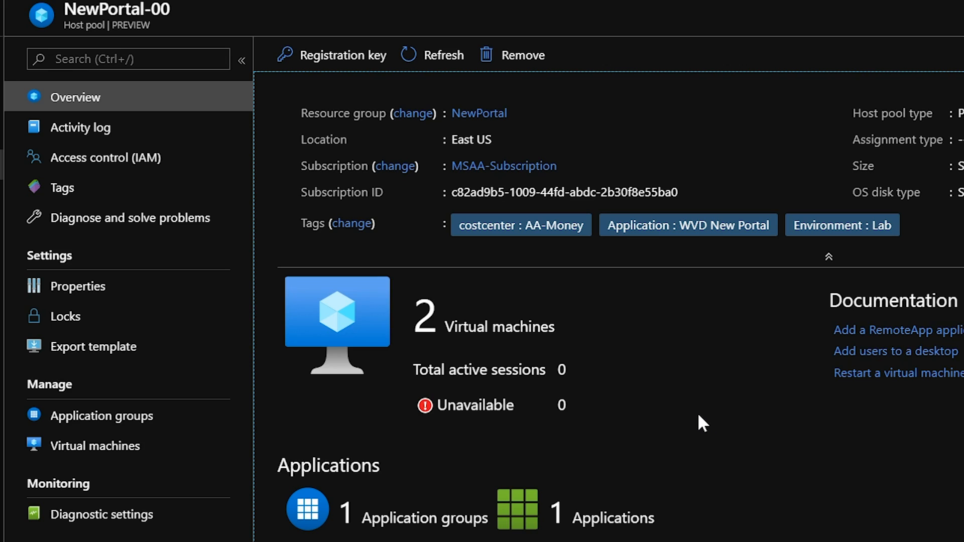
# Expand the operation in the NewPortal-00 activity log and read the JSON details of its Started event
pyautogui.click(87, 140)
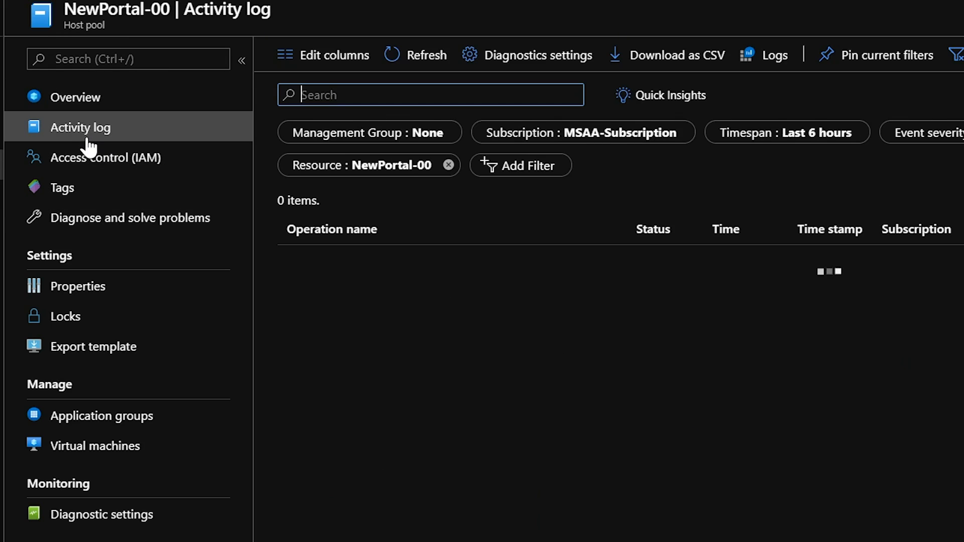
pyautogui.click(294, 261)
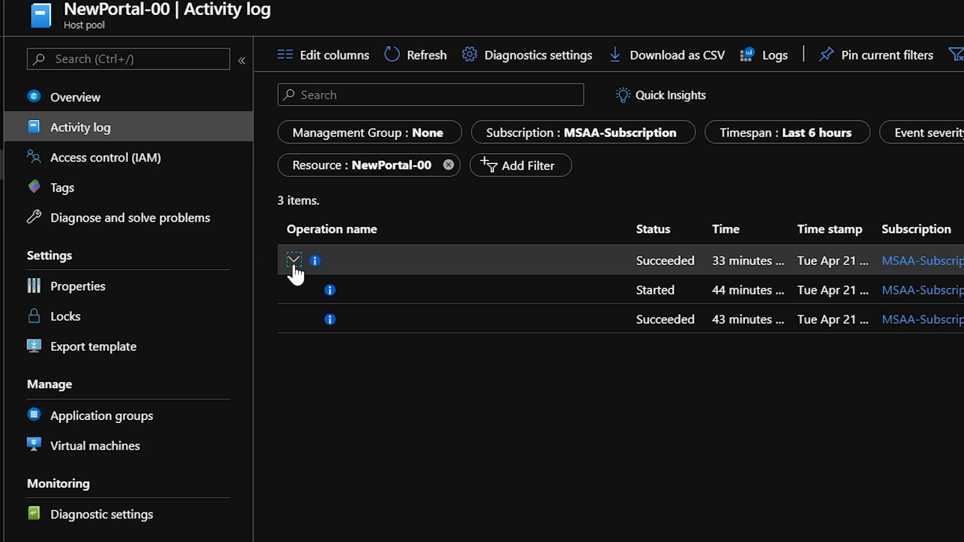
pyautogui.click(375, 299)
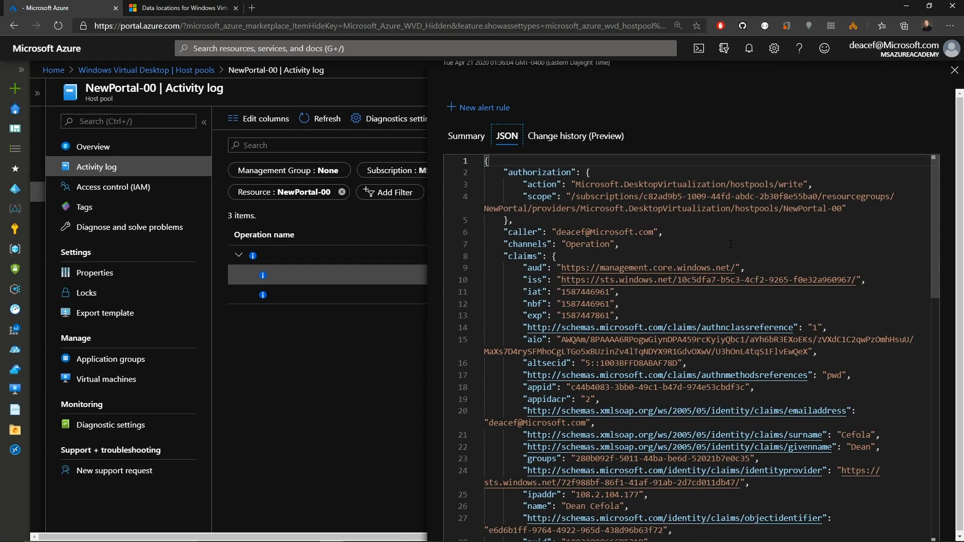
pyautogui.scroll(-10, 731, 244)
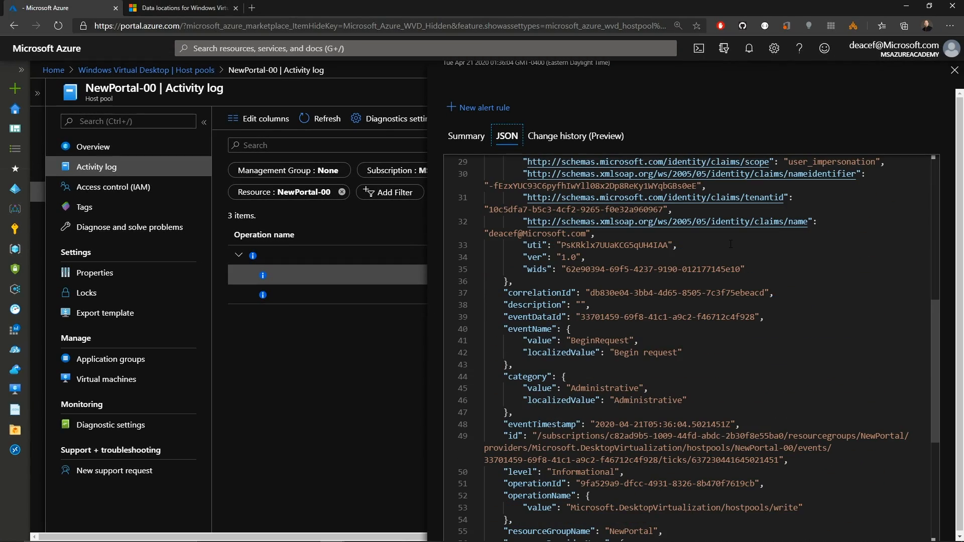
# Examine the host pool's role assignments, tags and basic properties
pyautogui.click(113, 186)
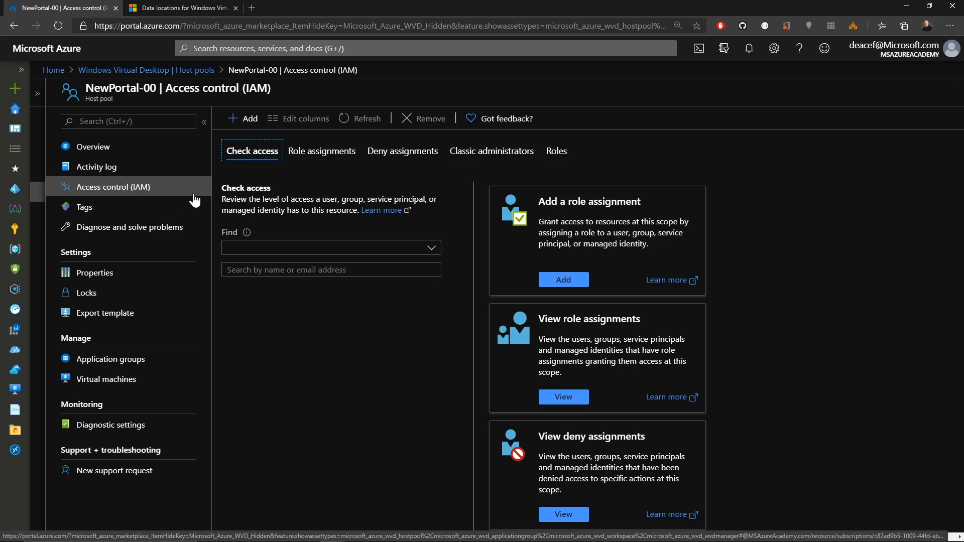
pyautogui.click(315, 148)
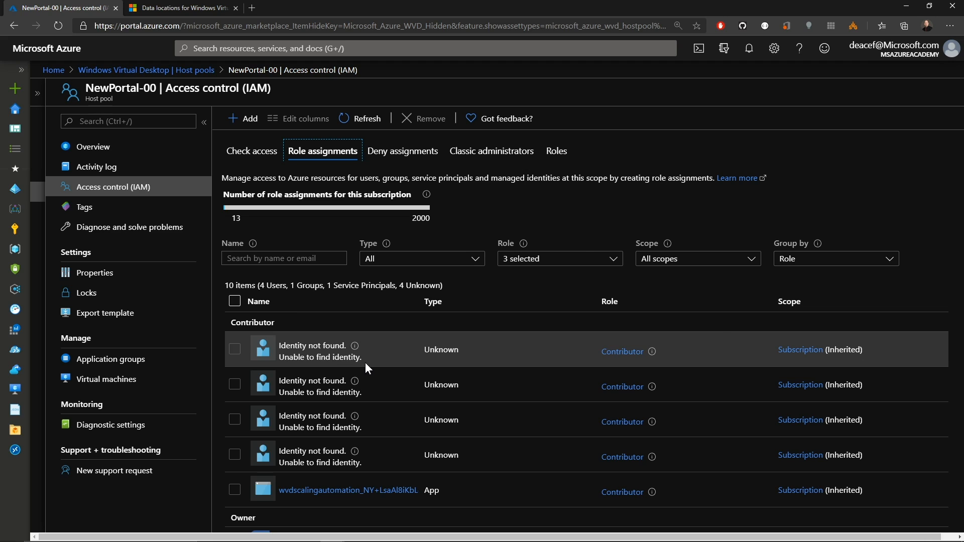
pyautogui.click(84, 207)
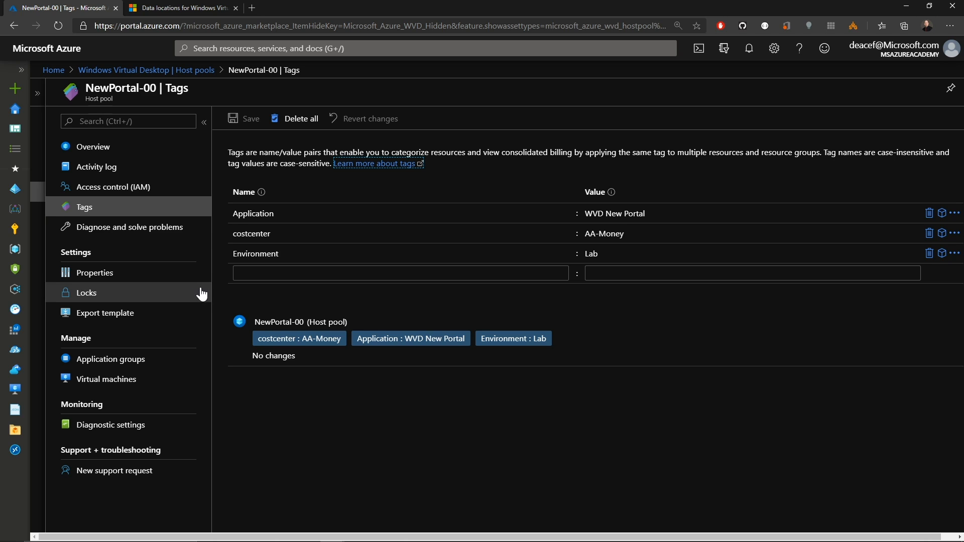
pyautogui.click(102, 274)
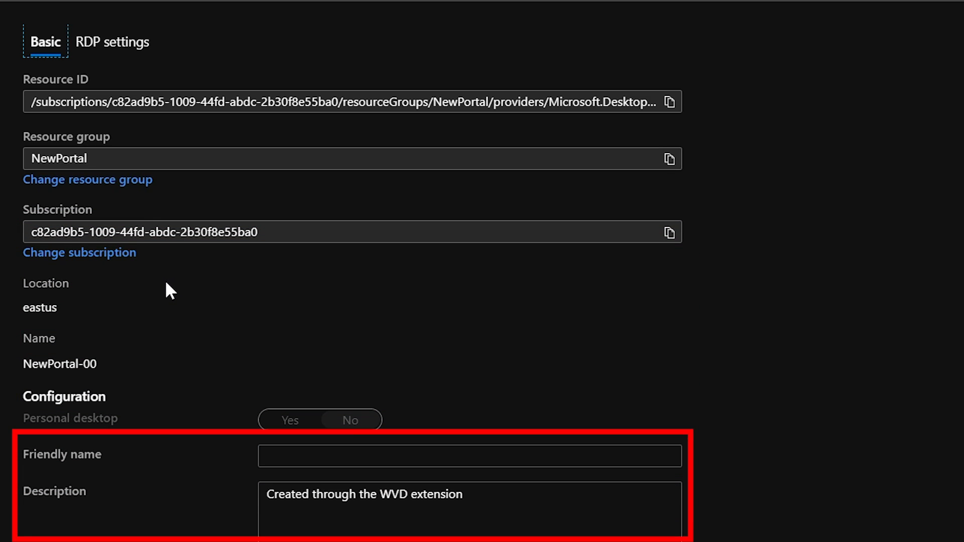
# Examine the host pool's RDP settings and its resource locks
pyautogui.click(106, 46)
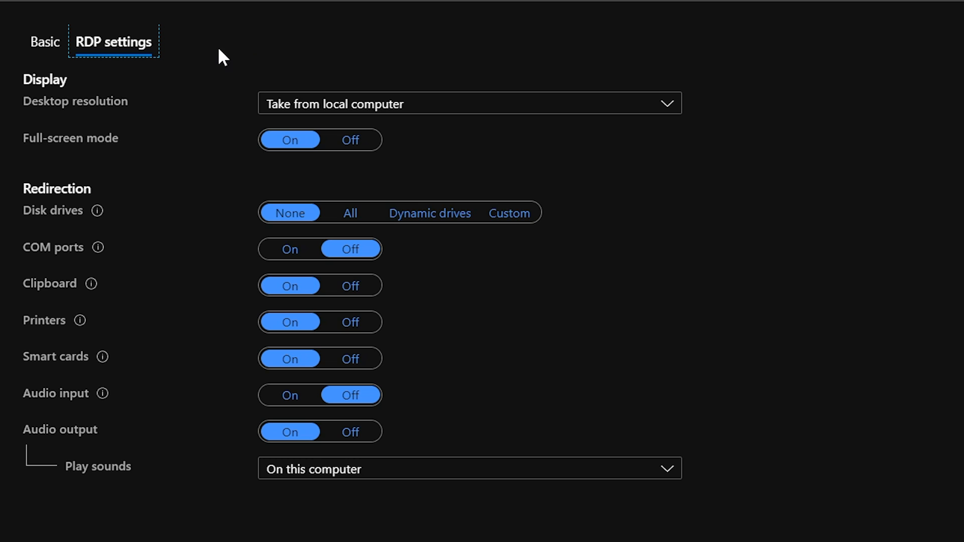
pyautogui.click(86, 294)
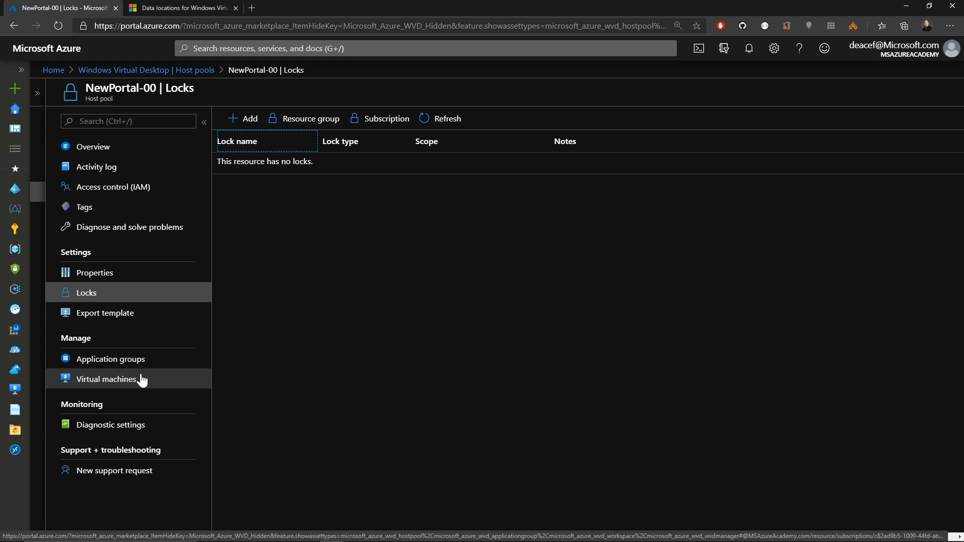
# Add a diagnostic setting named WVD-Logs that sends all five log categories to the AA-WVD-LogAnalytics-01 workspace in MSAA-Subscription, and save it
pyautogui.click(137, 428)
pyautogui.click(319, 239)
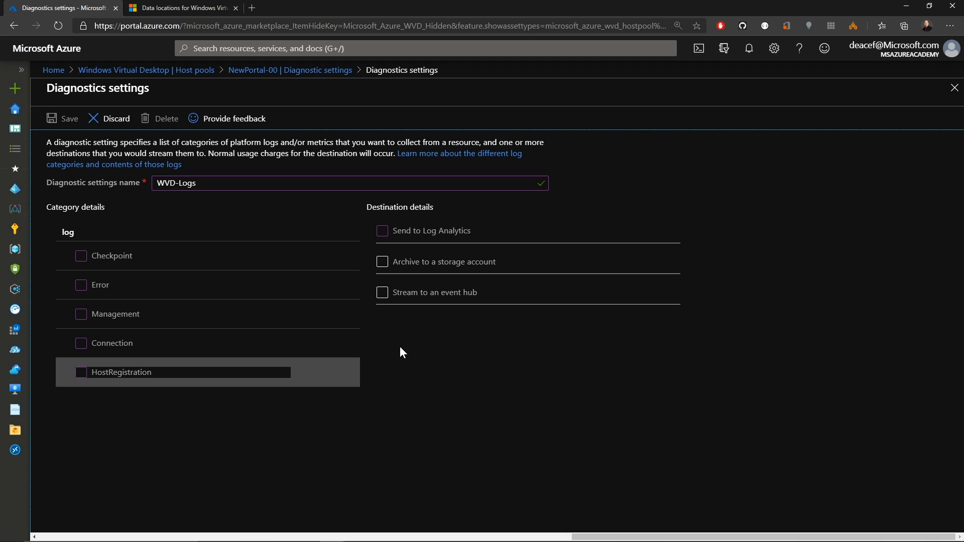
pyautogui.click(81, 256)
pyautogui.click(81, 285)
pyautogui.click(81, 314)
pyautogui.click(81, 342)
pyautogui.click(81, 372)
pyautogui.click(384, 234)
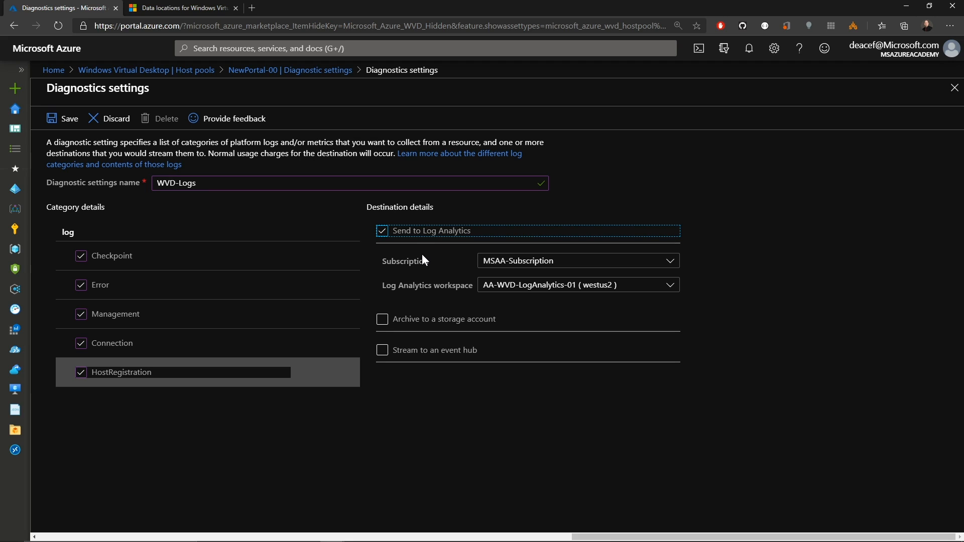
pyautogui.click(69, 119)
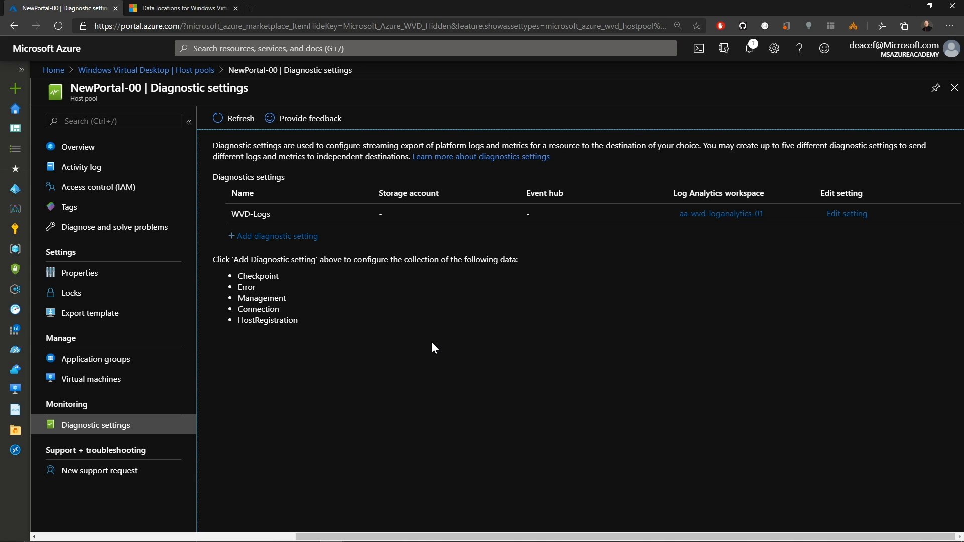
# Go from the Windows Virtual Desktop application groups to MSAA-WVD-Workspace-1 and view the application groups registered to it
pyautogui.click(15, 450)
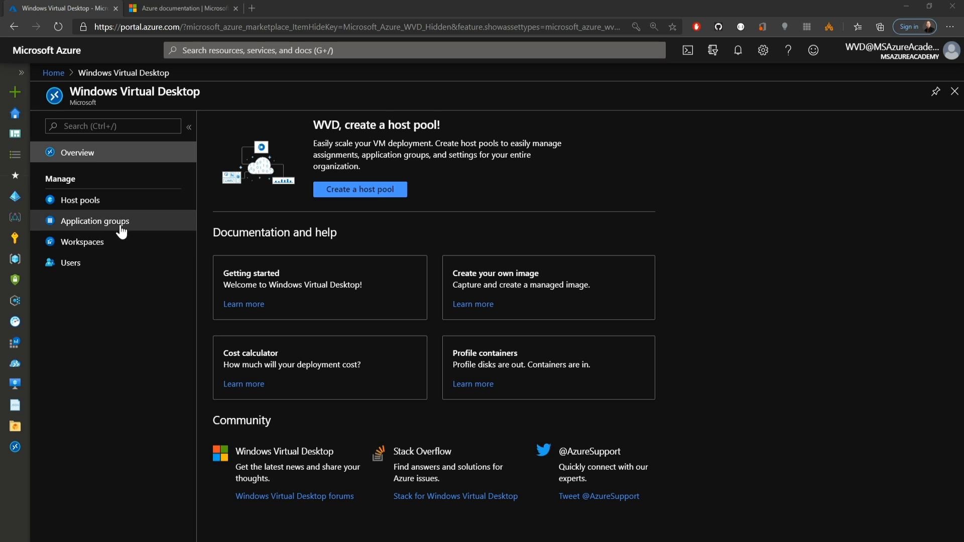
pyautogui.click(65, 223)
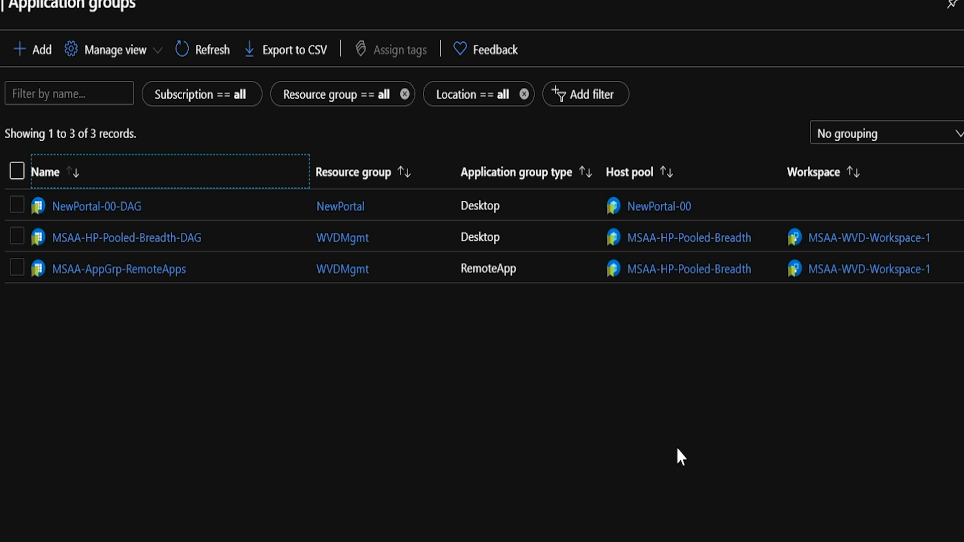
pyautogui.click(871, 240)
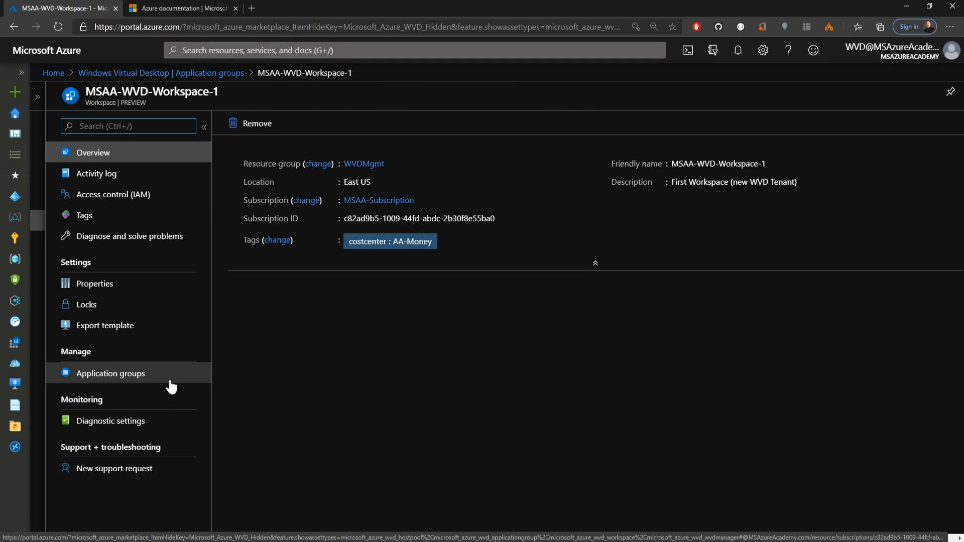
pyautogui.click(139, 376)
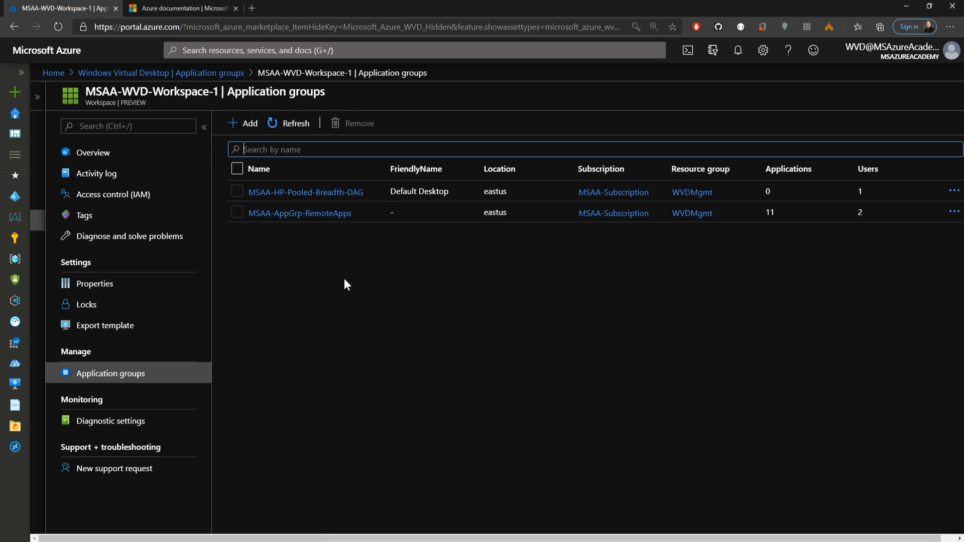
# Select and deselect NewPortal-00-DAG for MSAA-WVD-Workspace-1, drop MSAA-AppGrp-RemoteApps from its selected application groups, apply the selection and refresh
pyautogui.click(248, 125)
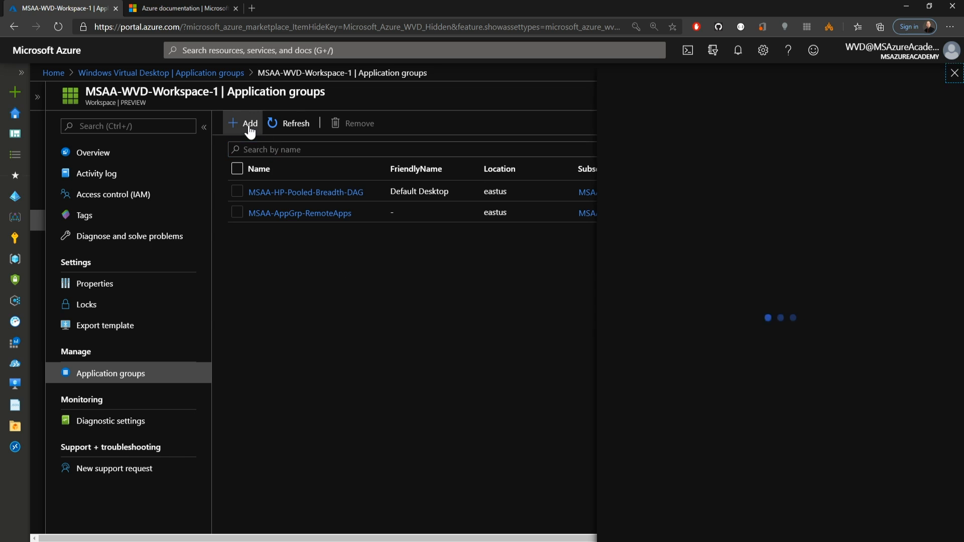
pyautogui.click(645, 161)
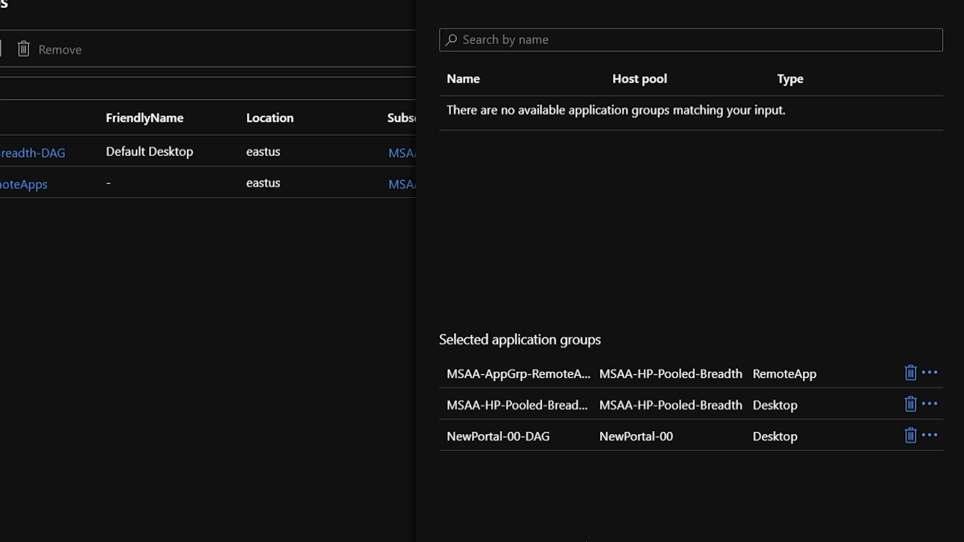
pyautogui.click(910, 436)
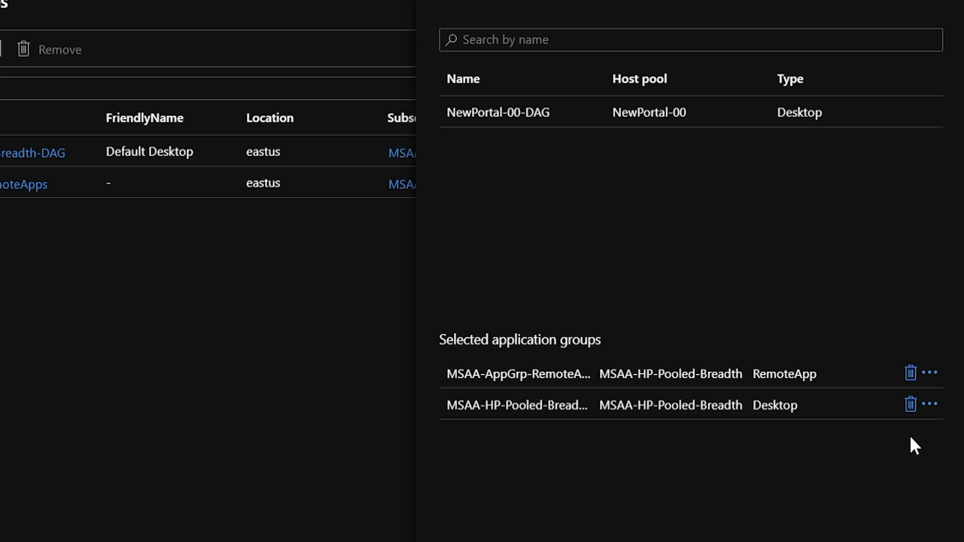
pyautogui.click(911, 375)
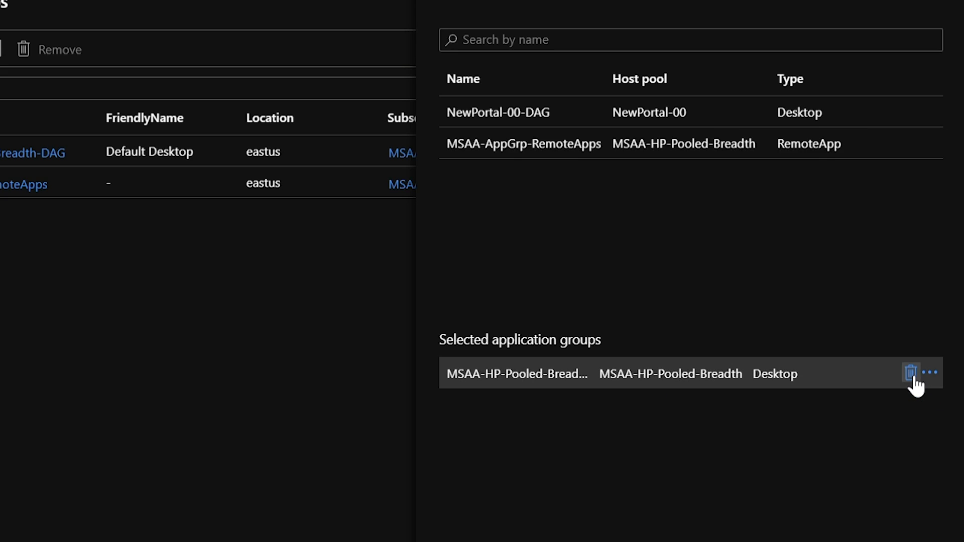
pyautogui.click(631, 520)
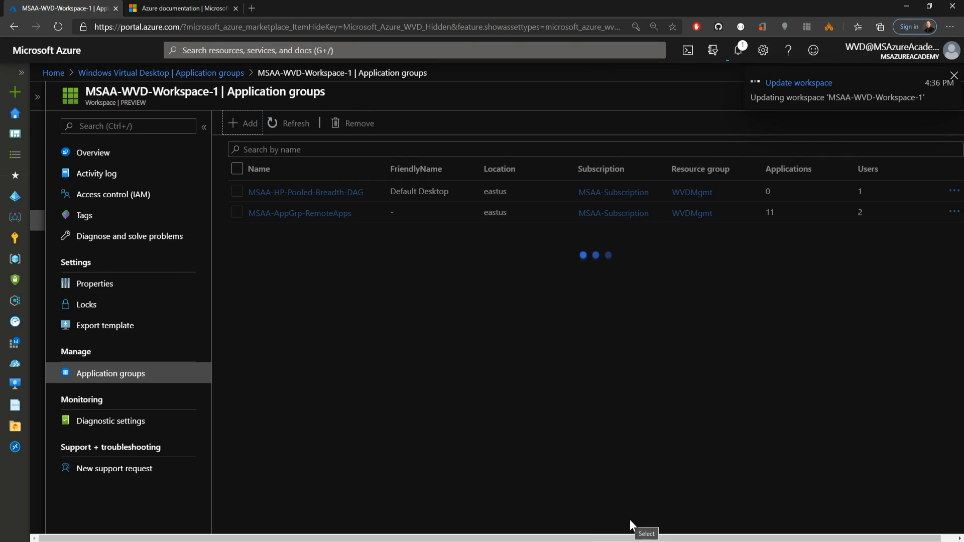
pyautogui.click(954, 91)
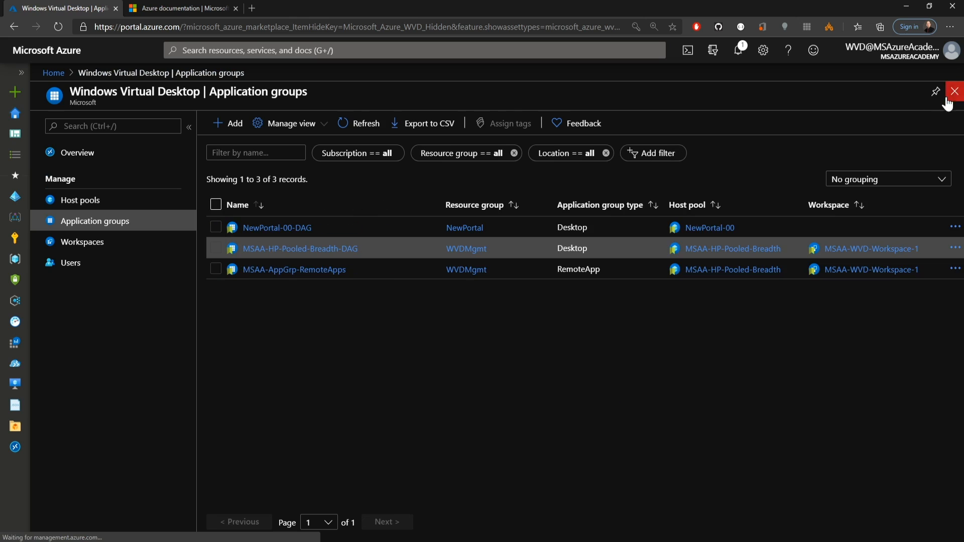
pyautogui.click(367, 123)
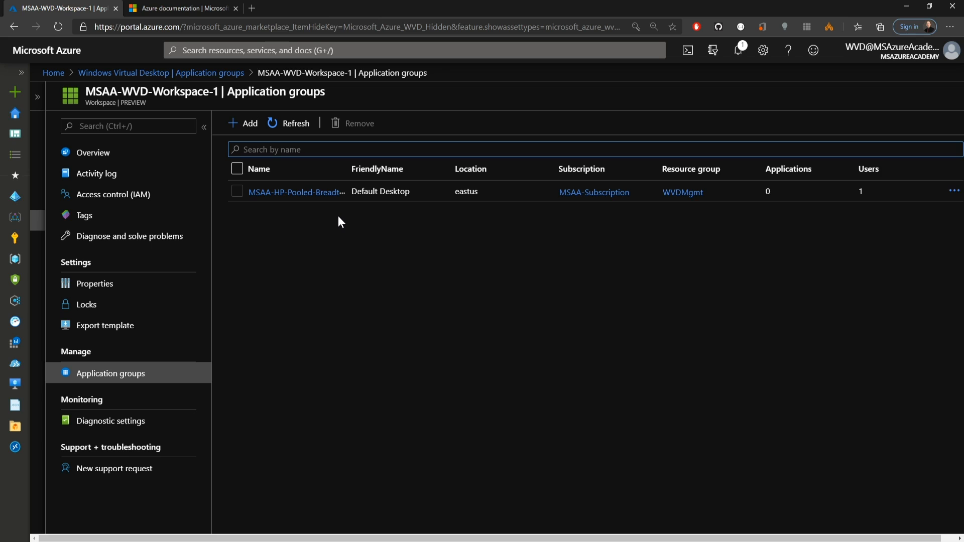
# Start a workspace named NewWorkspace-02 in resource group NewPortal, East US, with friendly name New Workspace and description "Testing new WVD ARM Portal"
pyautogui.click(15, 447)
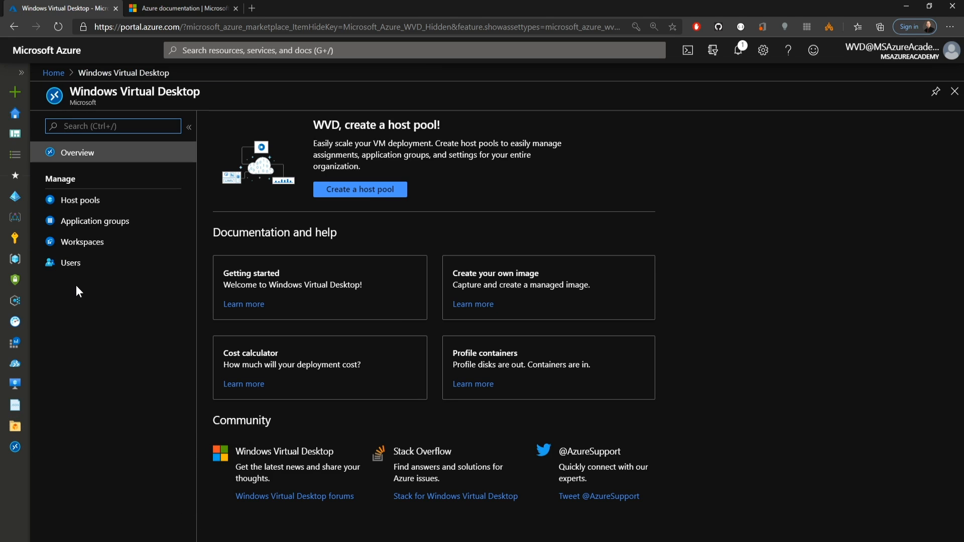
pyautogui.click(87, 244)
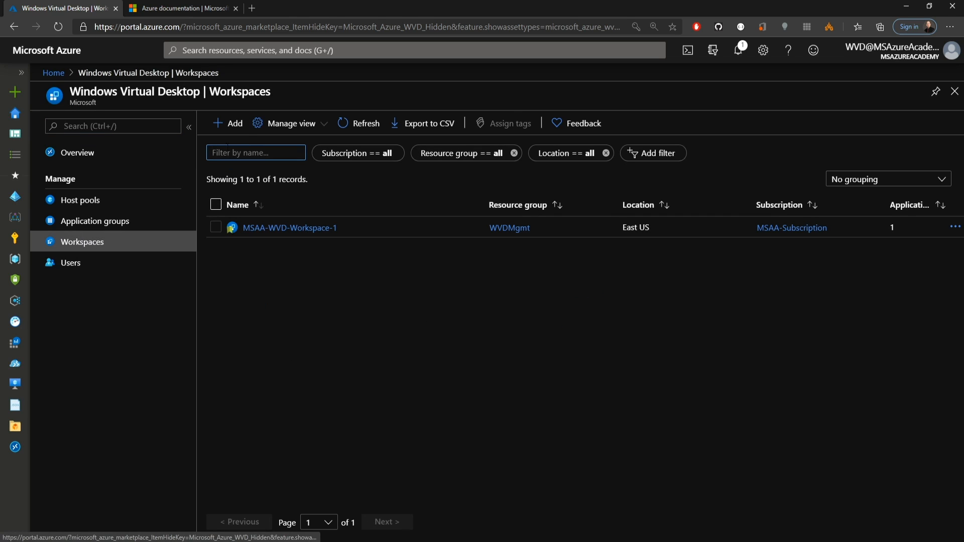
pyautogui.click(230, 126)
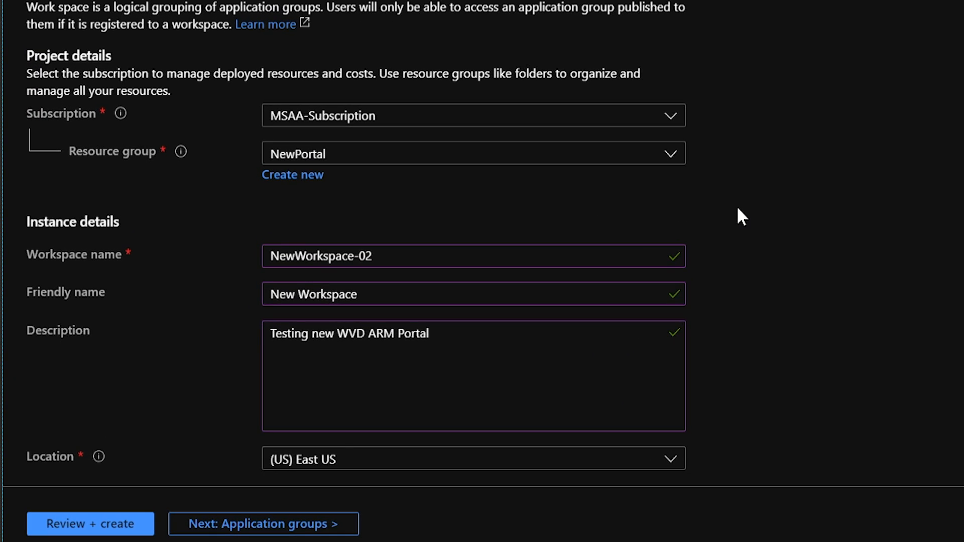
pyautogui.scroll(-1, 737, 208)
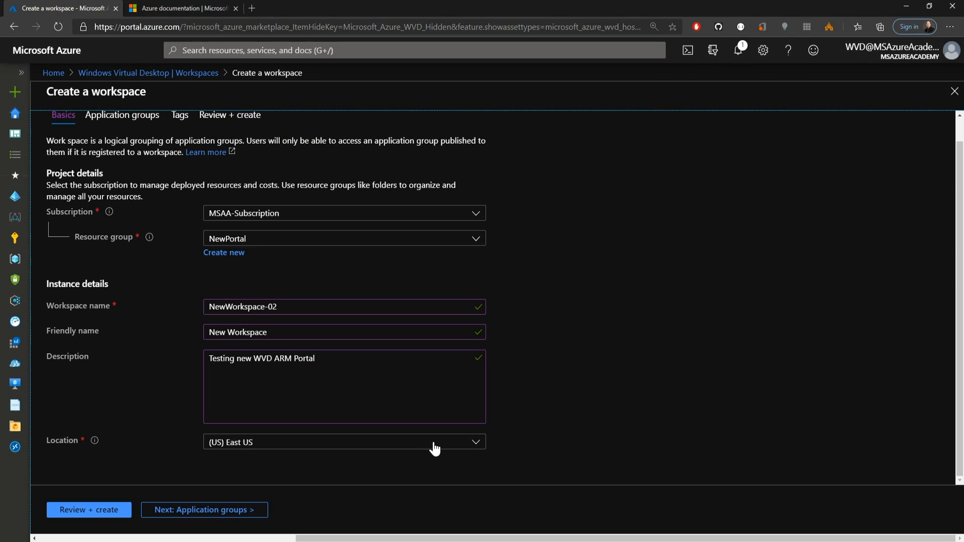
# Enable application group registration for the new workspace and register the NewPortal-00-DAG desktop group
pyautogui.click(221, 510)
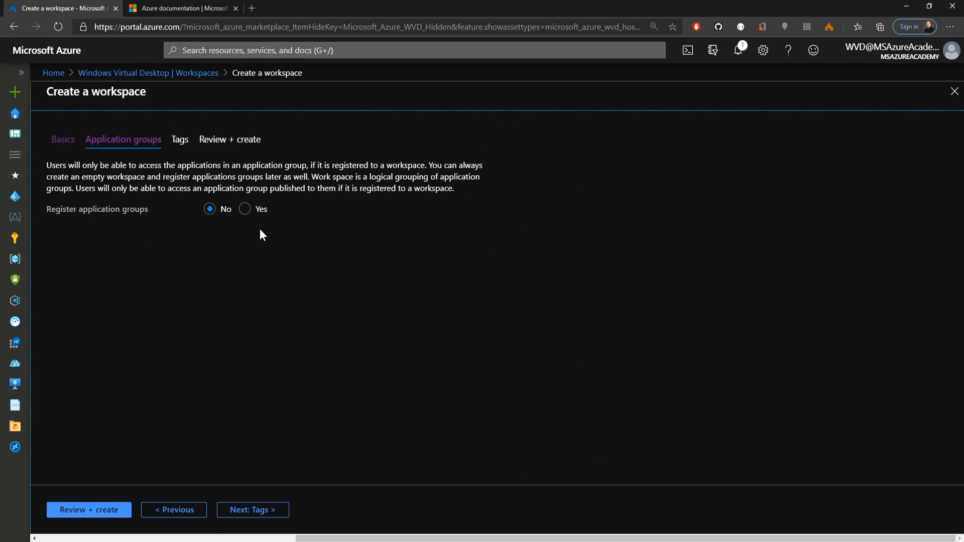
pyautogui.click(246, 211)
pyautogui.click(100, 269)
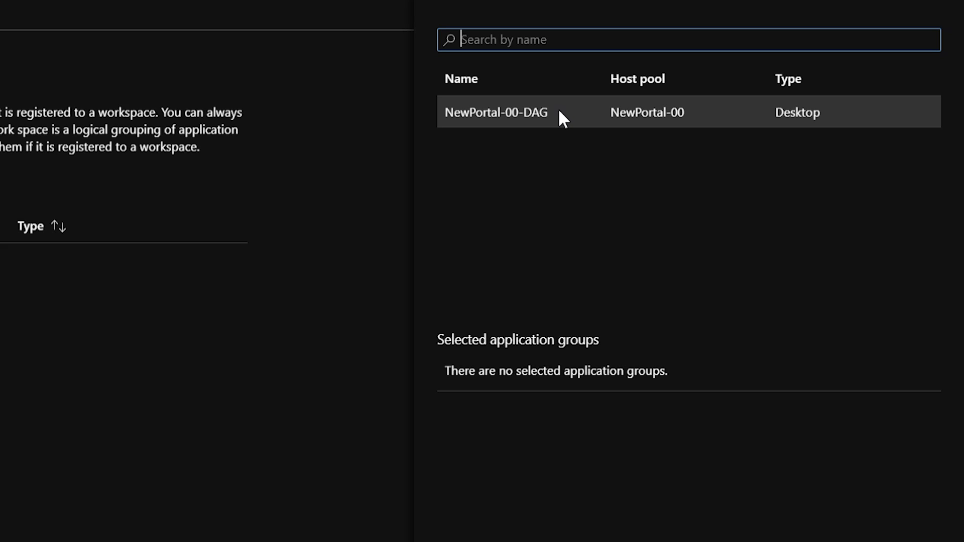
pyautogui.click(474, 114)
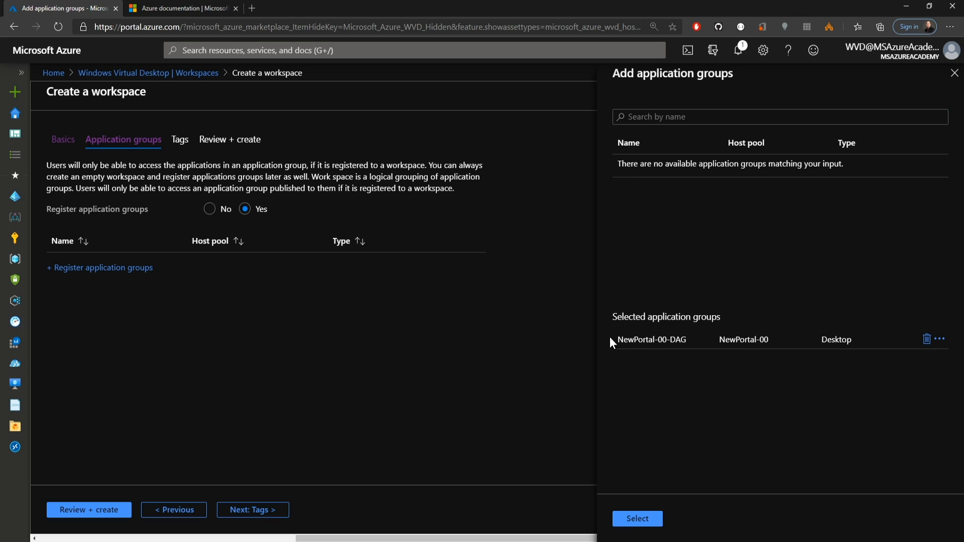
pyautogui.click(637, 519)
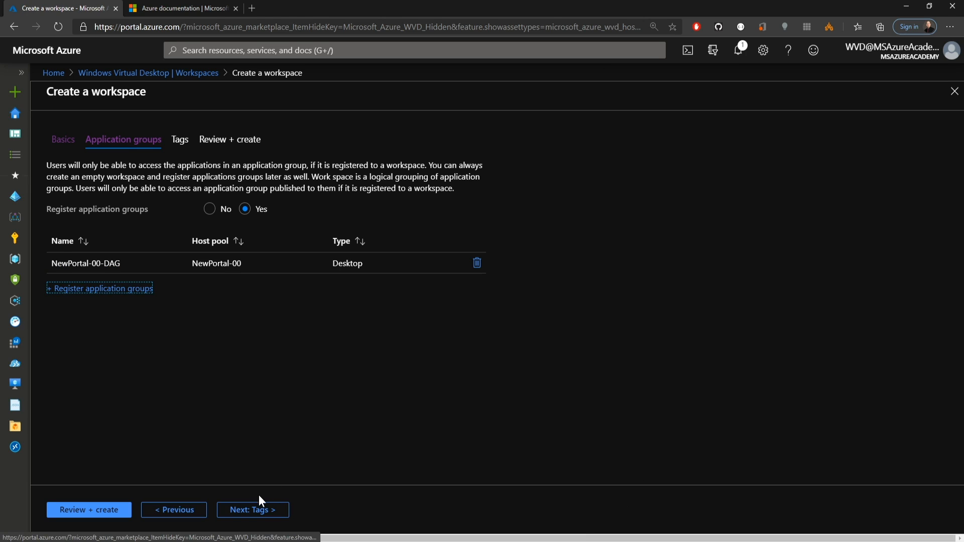
# Tag the workspace with costcenter AA-Money, Application WVD New Portal and Environment Lab, and create it after the review
pyautogui.click(254, 510)
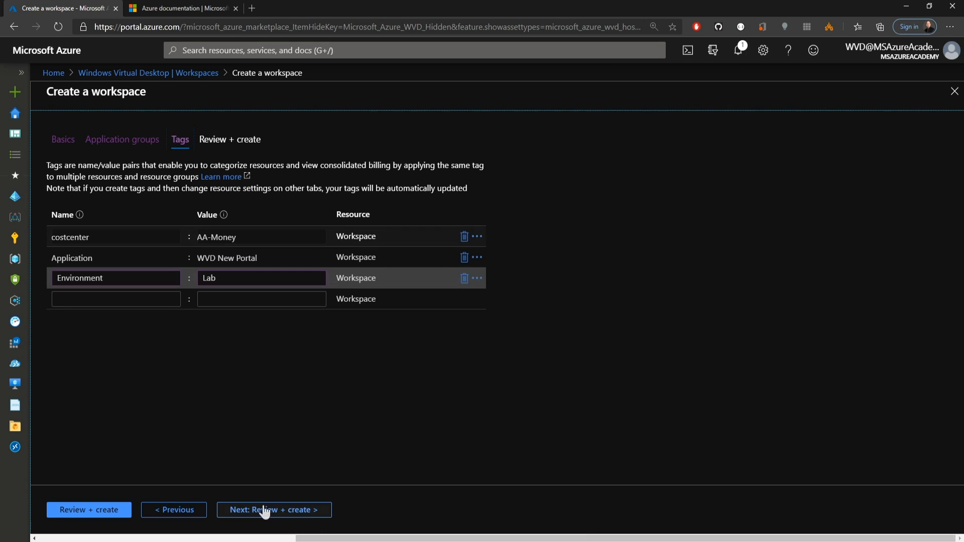
pyautogui.click(255, 511)
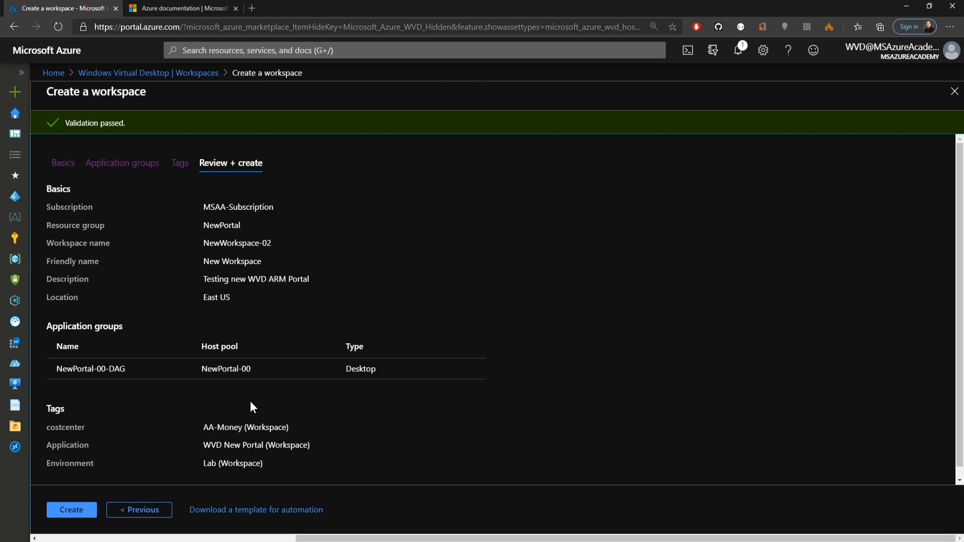
pyautogui.click(65, 508)
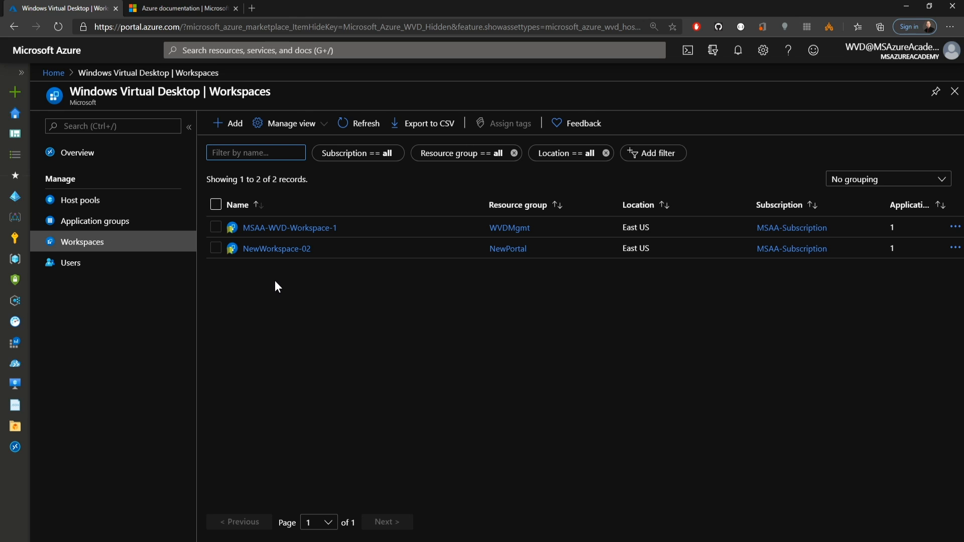
# View NewWorkspace-02's application groups and check which groups are available to add
pyautogui.click(286, 249)
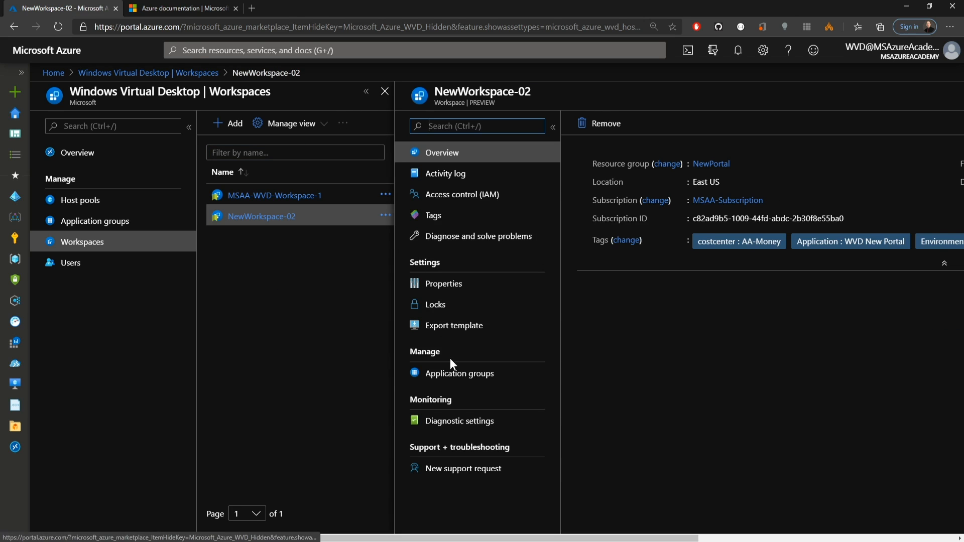
pyautogui.click(456, 373)
pyautogui.click(595, 123)
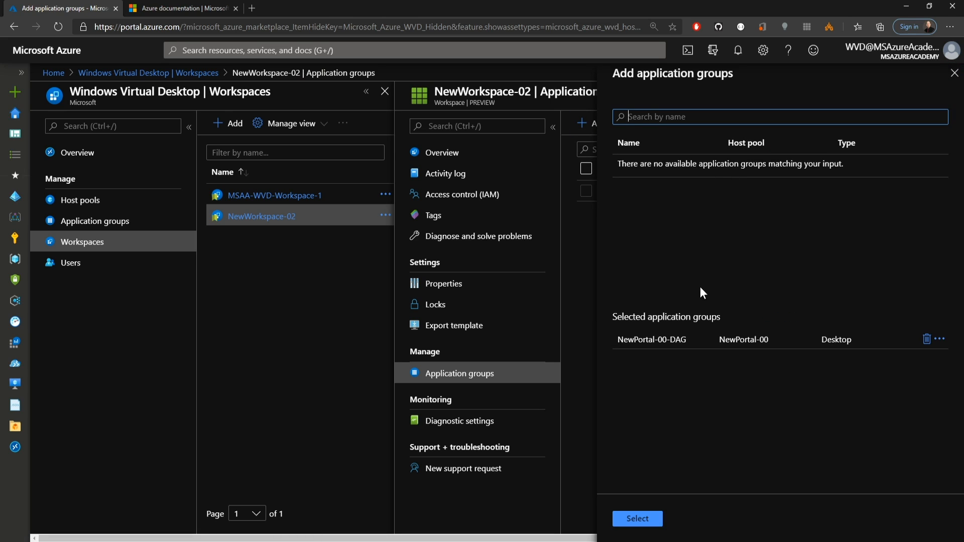
# Add the MSAA-AppGrp-RemoteApps application group to MSAA-WVD-Workspace-1
pyautogui.click(274, 196)
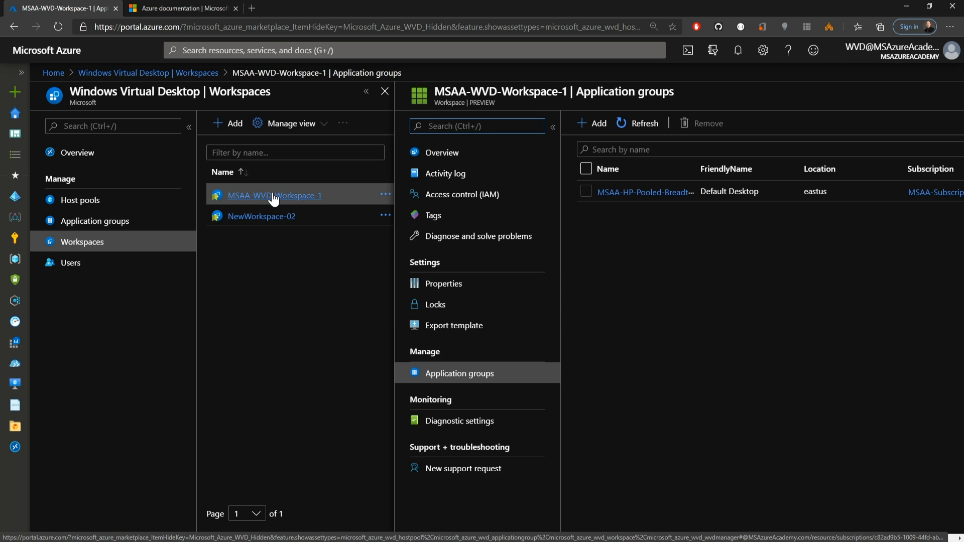
pyautogui.click(593, 123)
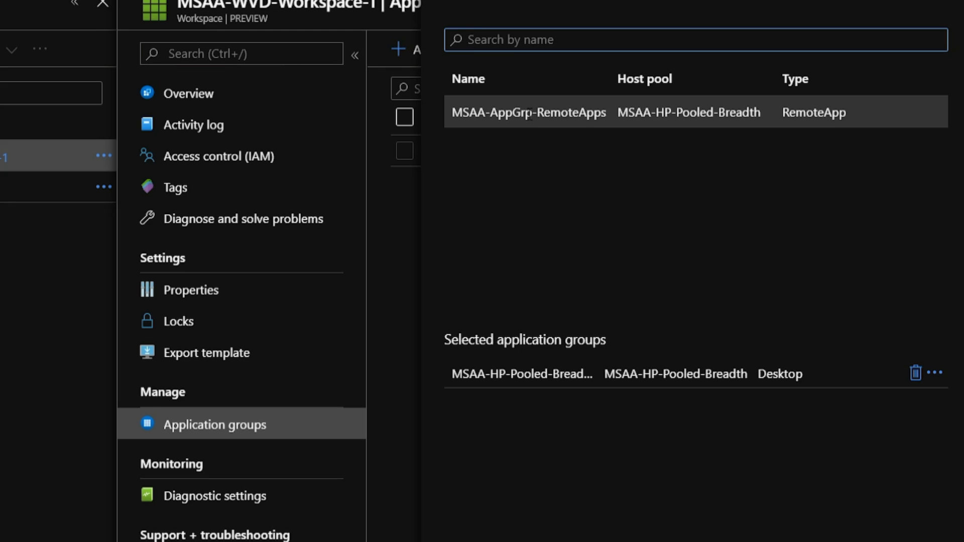
pyautogui.click(527, 112)
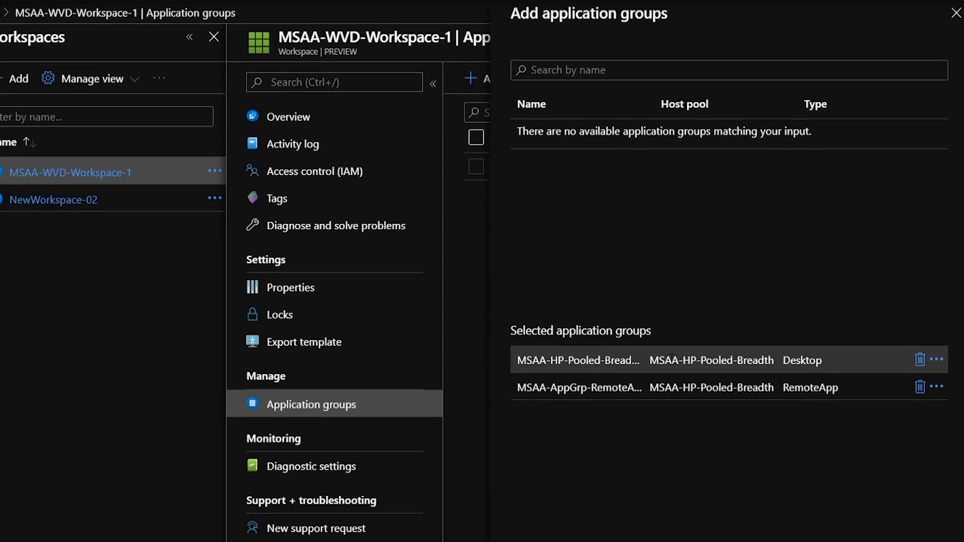
pyautogui.click(637, 517)
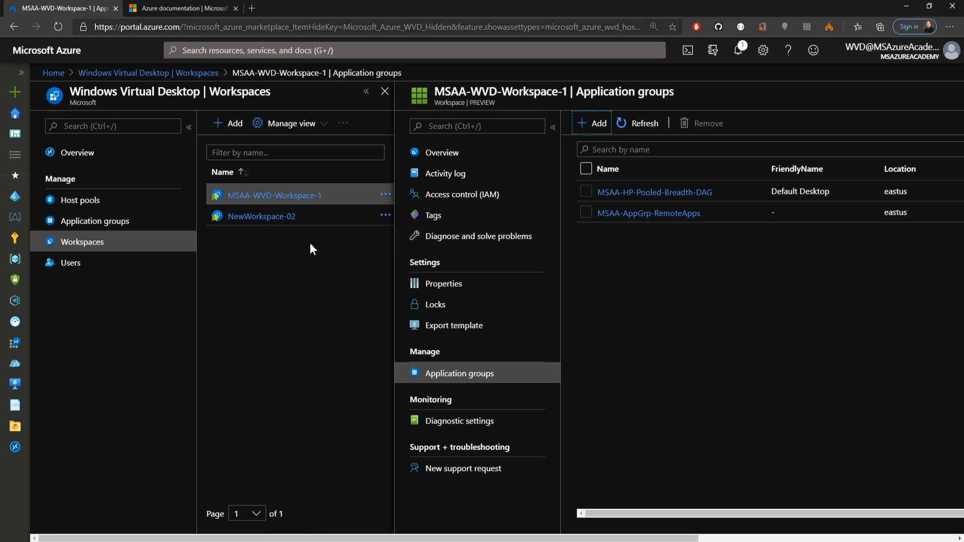
# Remove the NewPortal-00-DAG application group from NewWorkspace-02 and confirm the removal
pyautogui.click(271, 217)
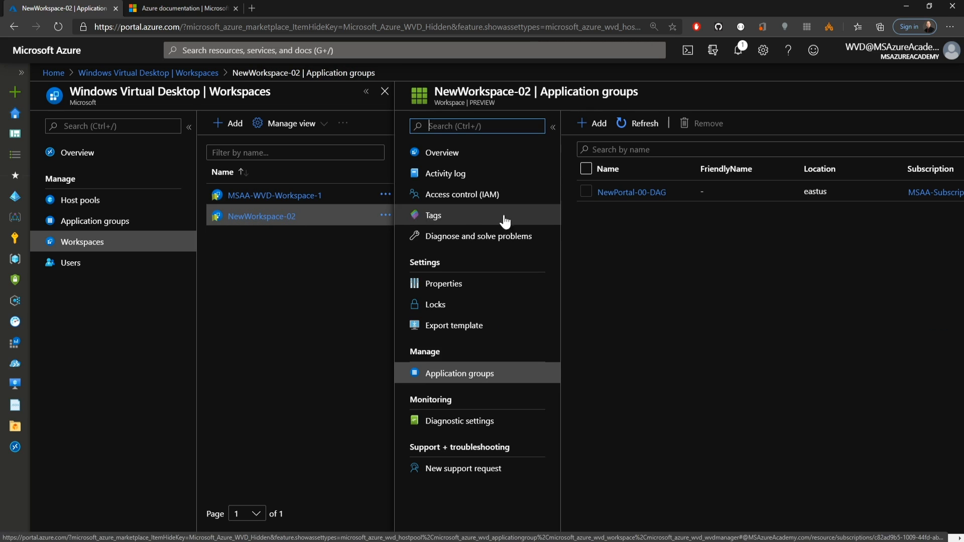
pyautogui.click(593, 196)
pyautogui.click(707, 131)
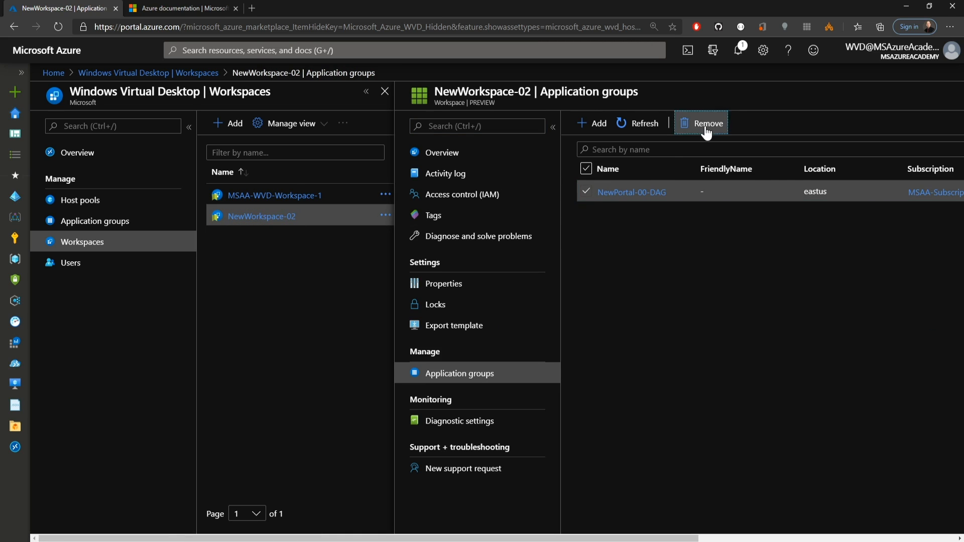
pyautogui.click(608, 226)
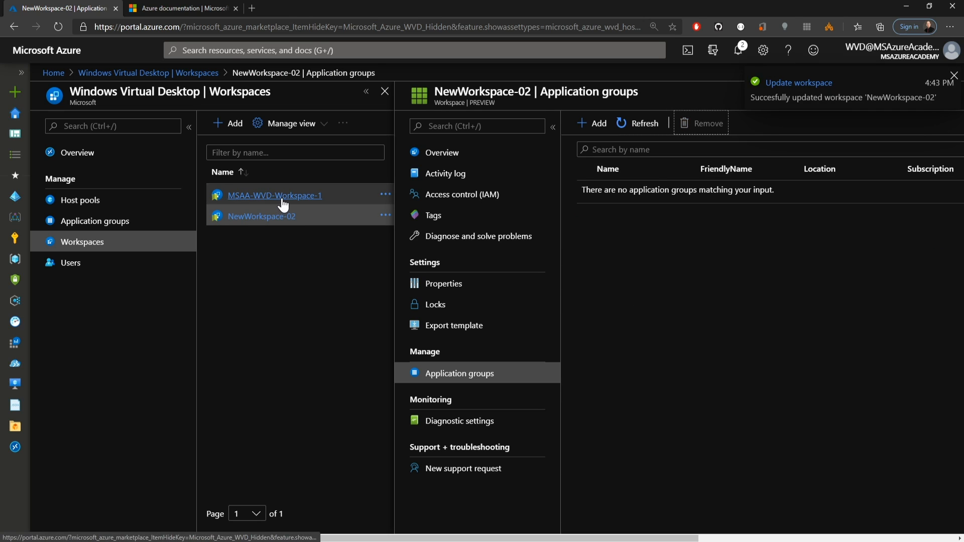
# Add the NewPortal-00-DAG application group to MSAA-WVD-Workspace-1
pyautogui.click(283, 205)
pyautogui.click(596, 124)
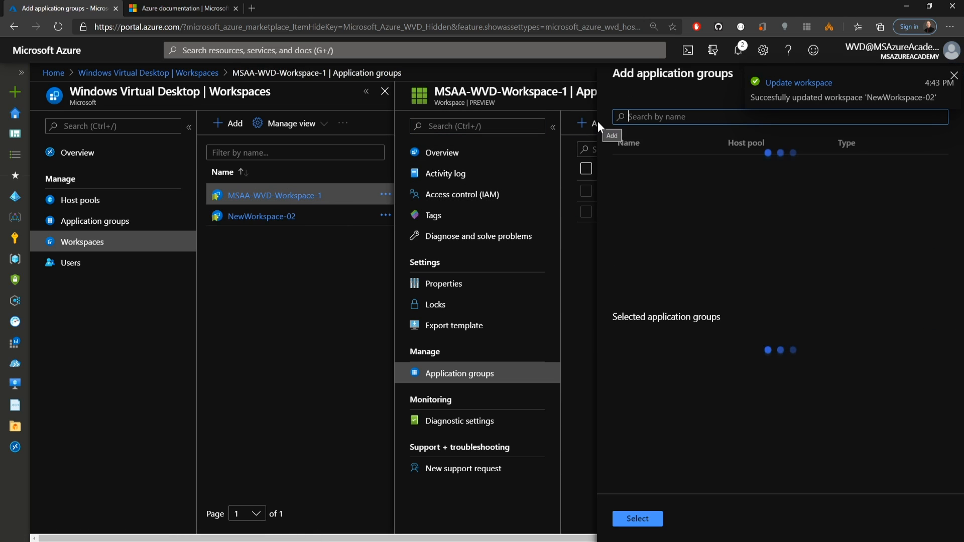
pyautogui.click(648, 519)
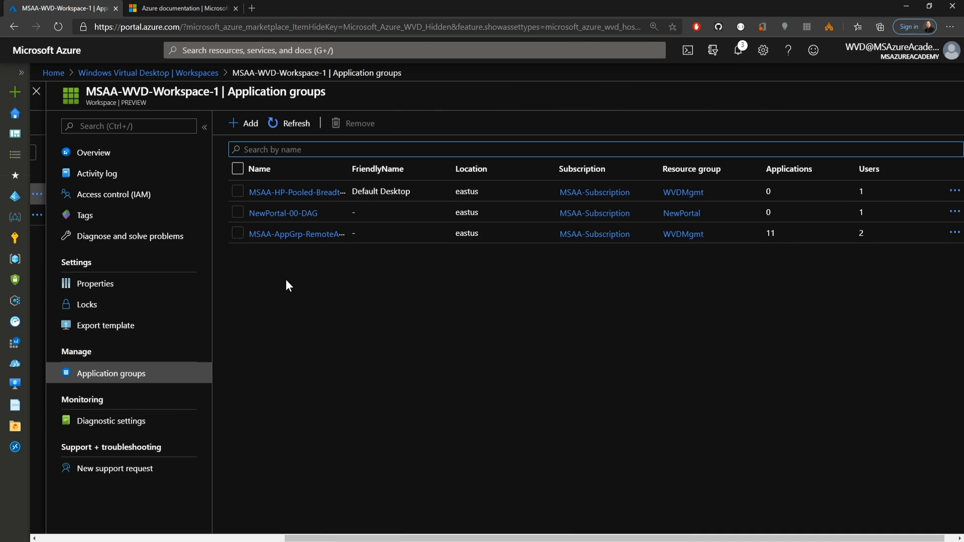
# Find the Remote-App-NewPool-RDP user group by searching for remote and assign it to the NewPortal-00-DAG application group
pyautogui.click(280, 213)
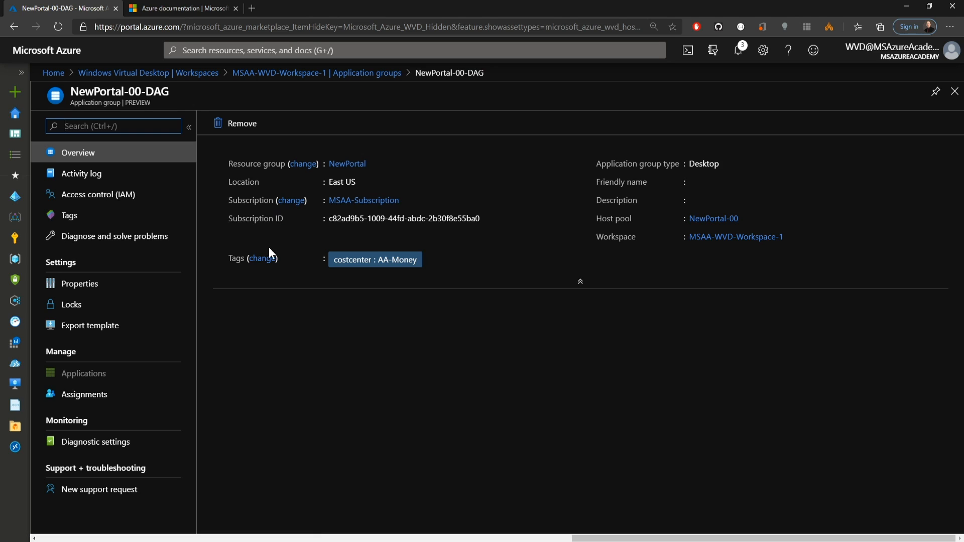
pyautogui.click(97, 398)
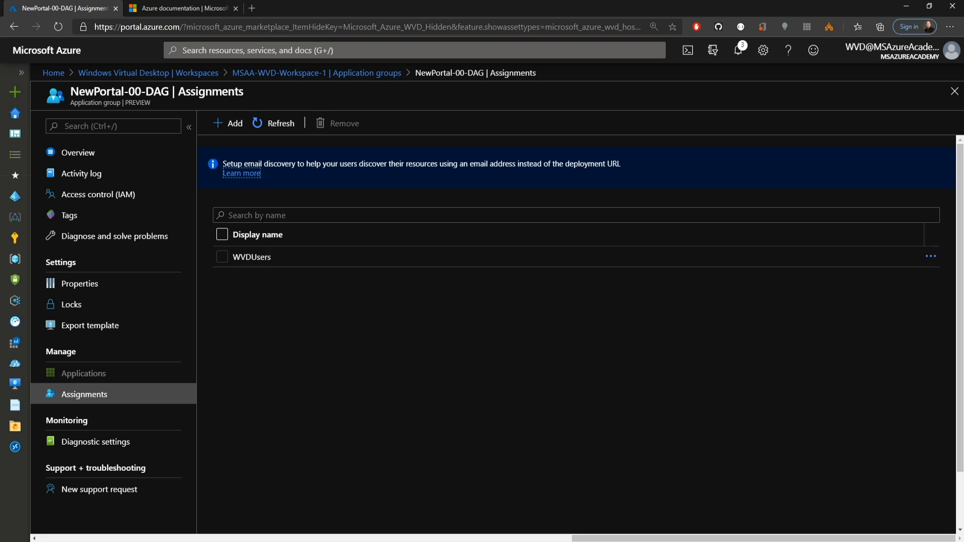
pyautogui.click(229, 123)
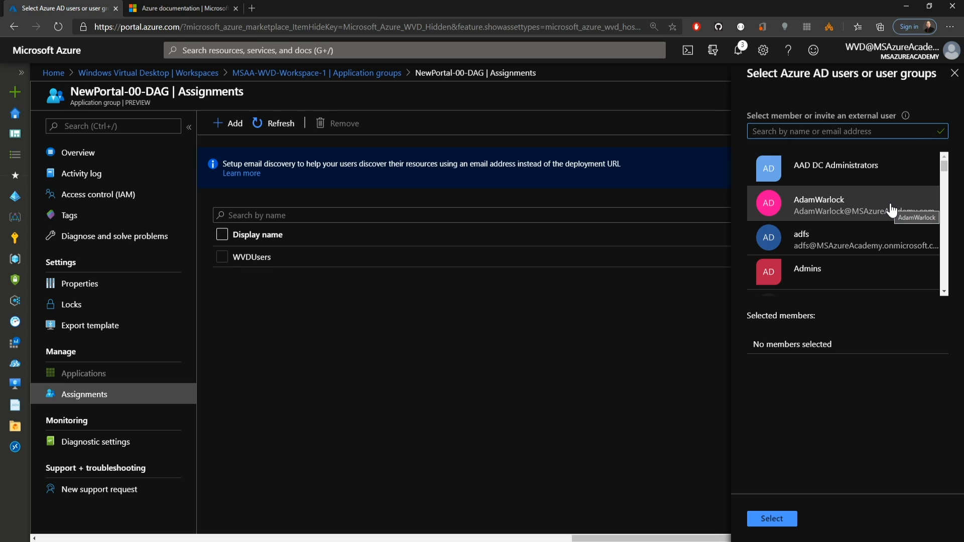
pyautogui.write('remote')
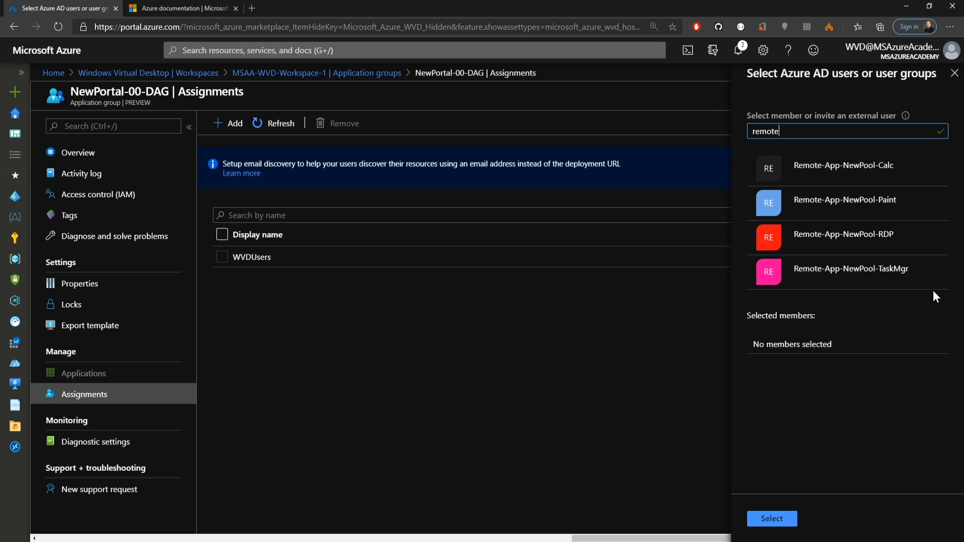
pyautogui.click(872, 241)
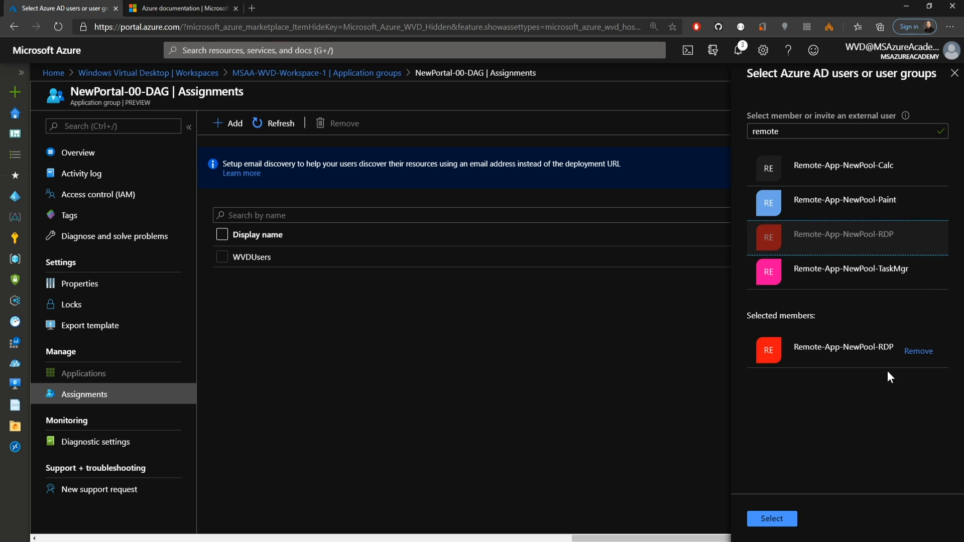
pyautogui.click(771, 518)
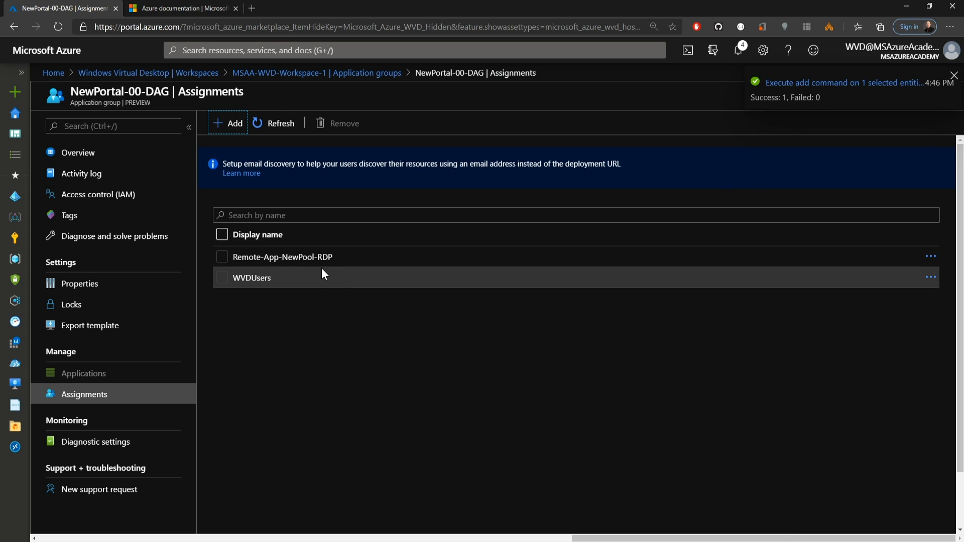
# Assign an individual Azure AD user to the NewPortal-00-DAG application group as well
pyautogui.click(229, 123)
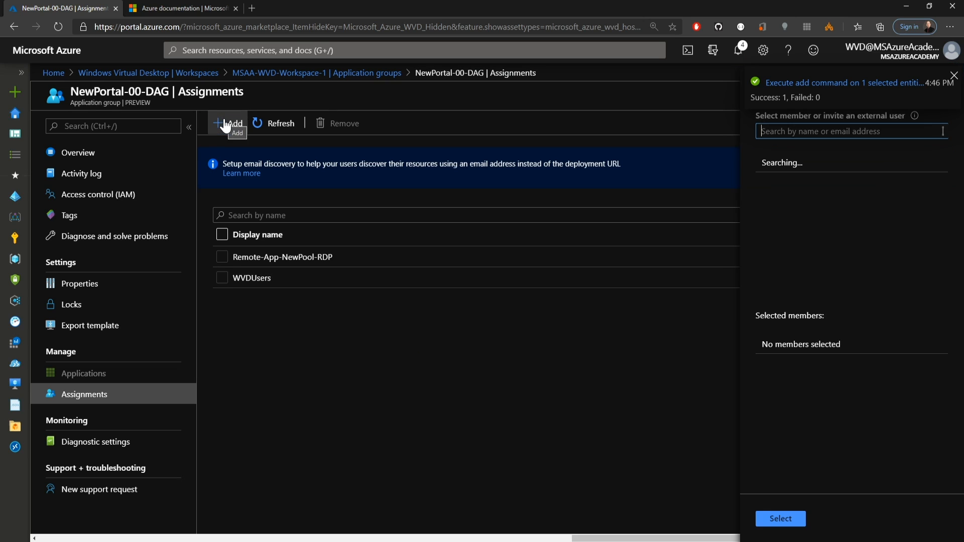
pyautogui.click(823, 203)
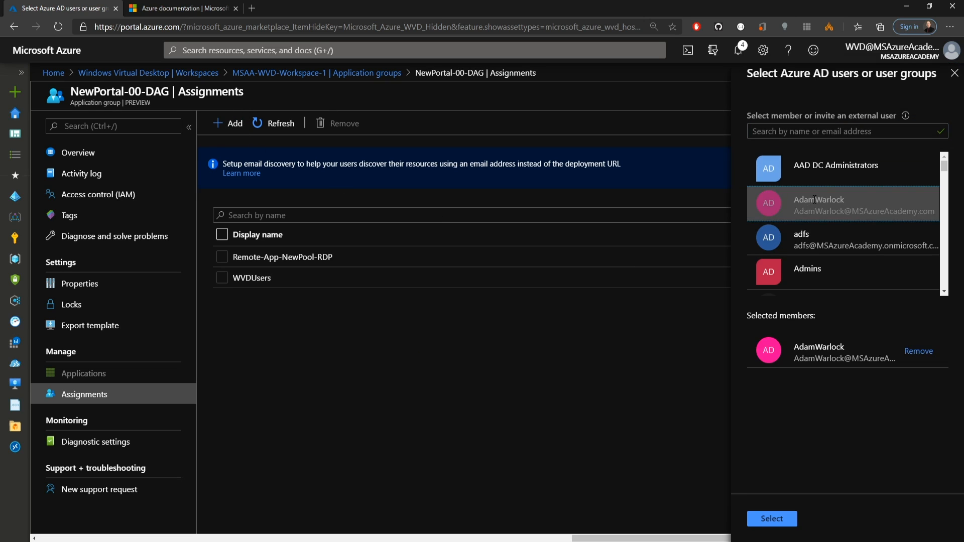
pyautogui.click(772, 521)
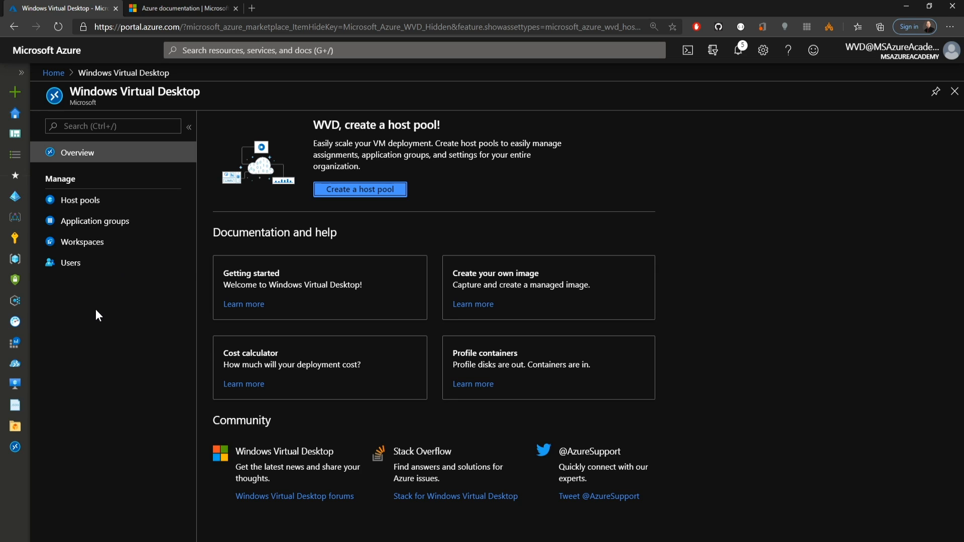
# Search the Windows Virtual Desktop users for remote and check the application group assignments of Remote-App-NewPool-RDP
pyautogui.click(77, 266)
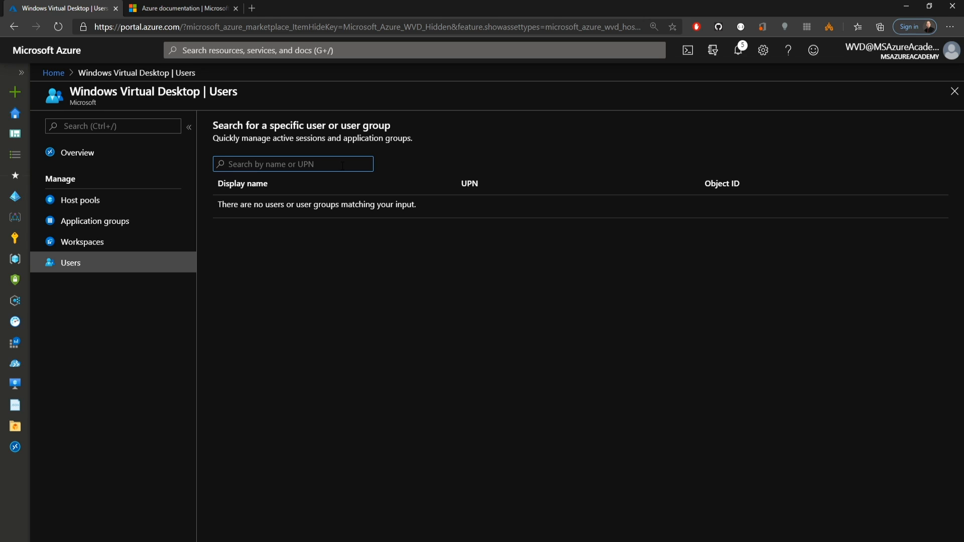
pyautogui.write('remote')
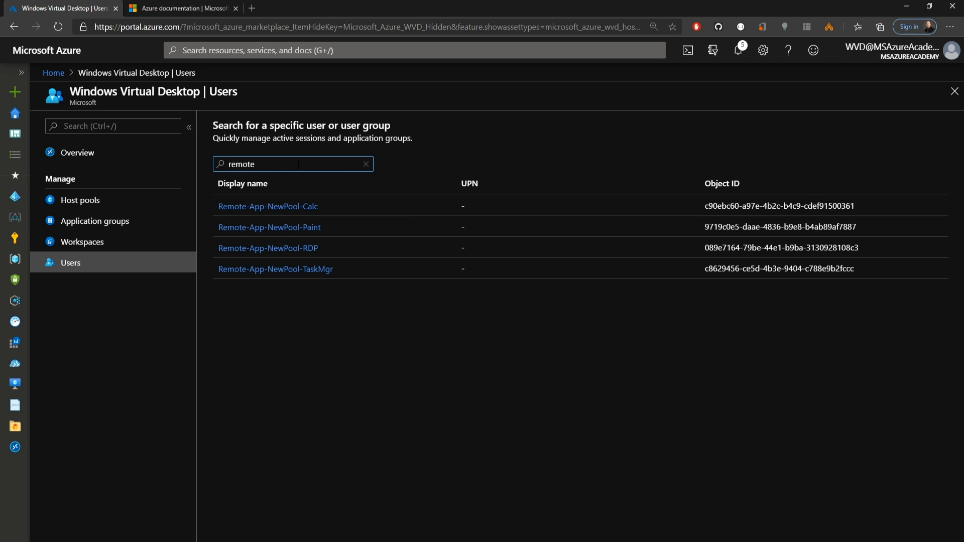
pyautogui.click(303, 249)
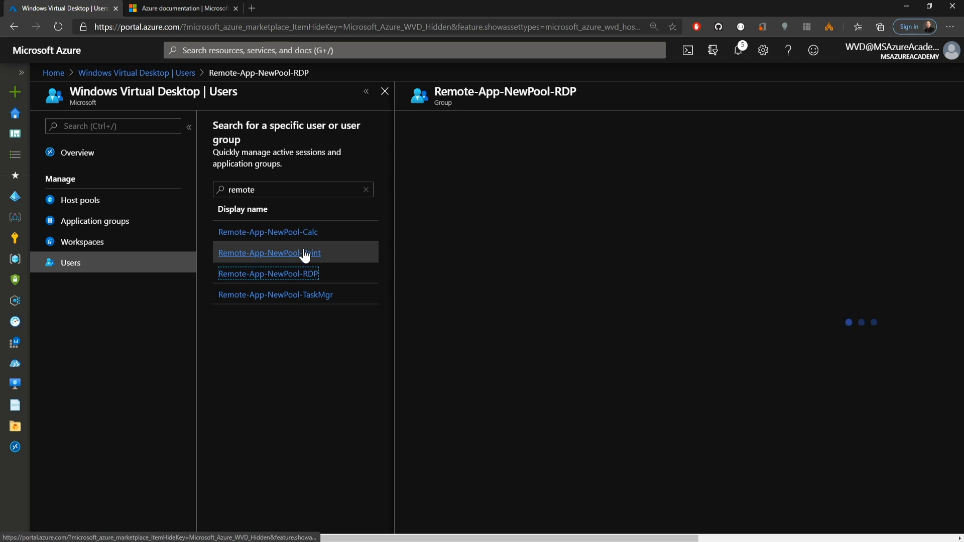
pyautogui.click(463, 141)
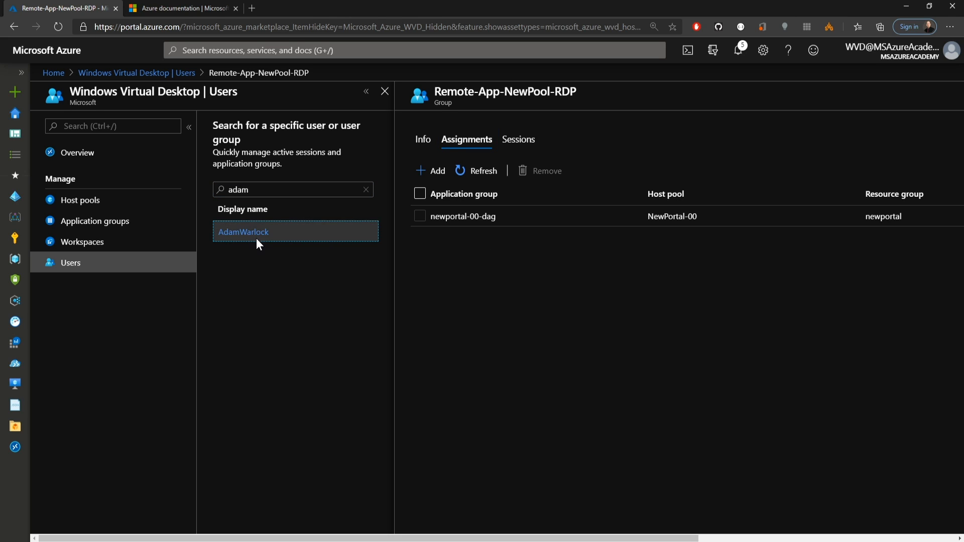
# Look up the individually assigned user and check that user's application group assignments and sessions
pyautogui.click(256, 238)
pyautogui.click(469, 146)
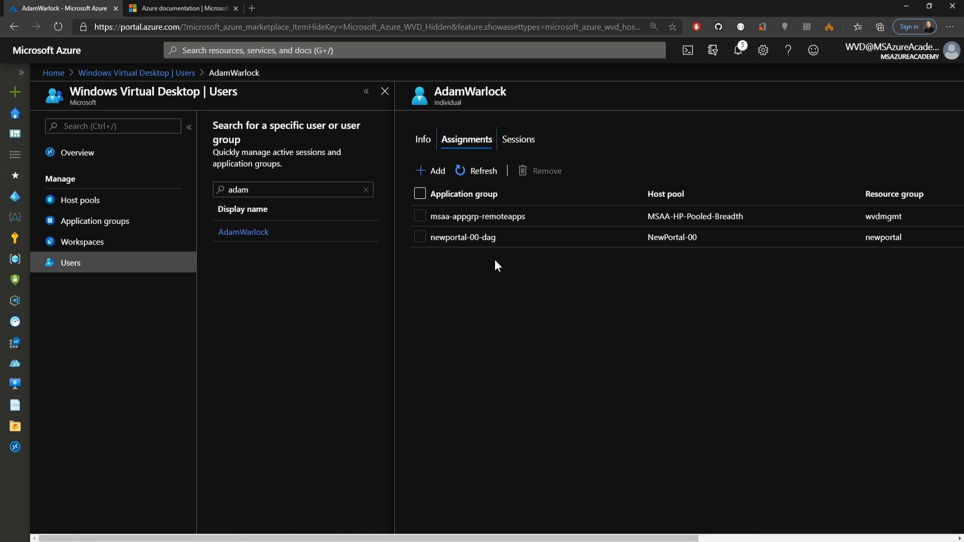
pyautogui.click(519, 139)
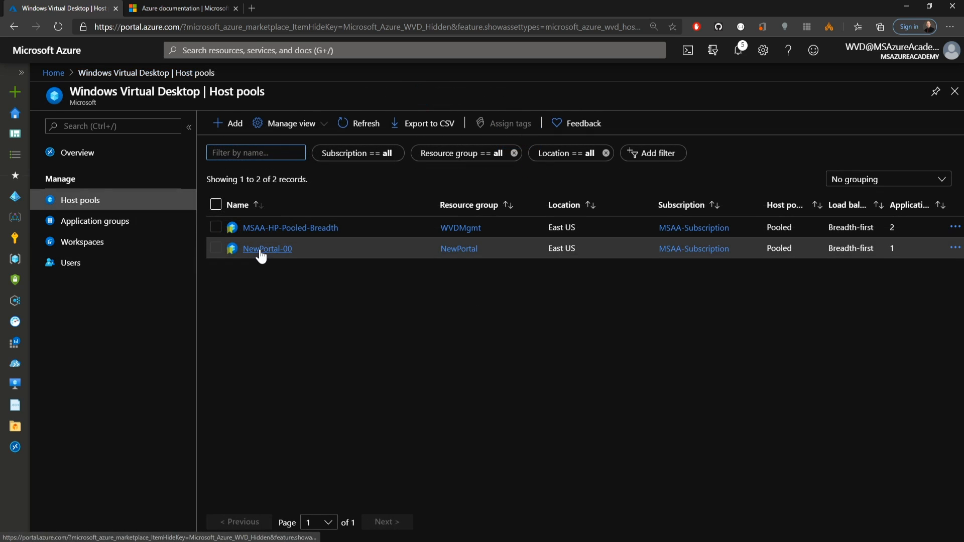
# View the session hosts of the NewPortal-00 host pool
pyautogui.click(261, 250)
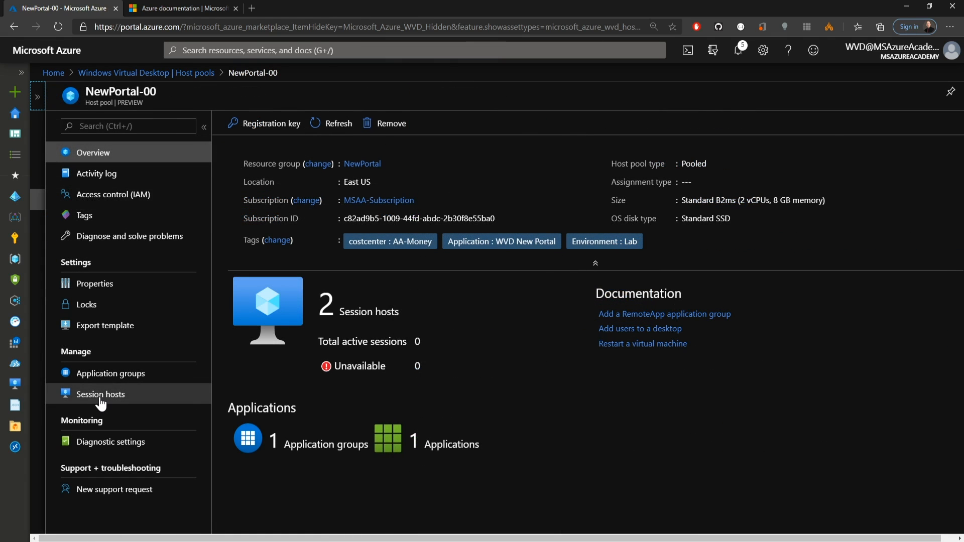
pyautogui.click(100, 395)
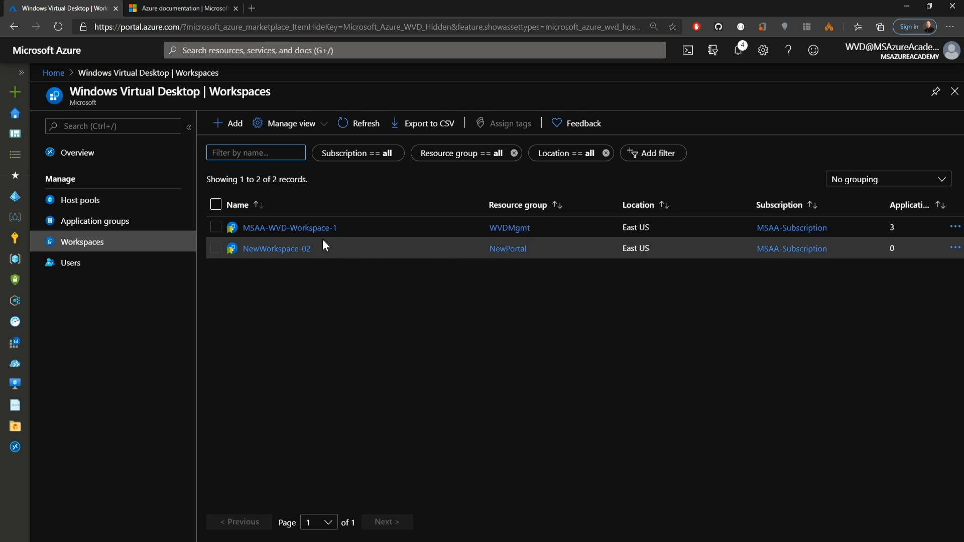
# Remove NewPortal-00-DAG from MSAA-WVD-Workspace-1, then switch to the Remote Desktop client and refresh that workspace
pyautogui.click(301, 228)
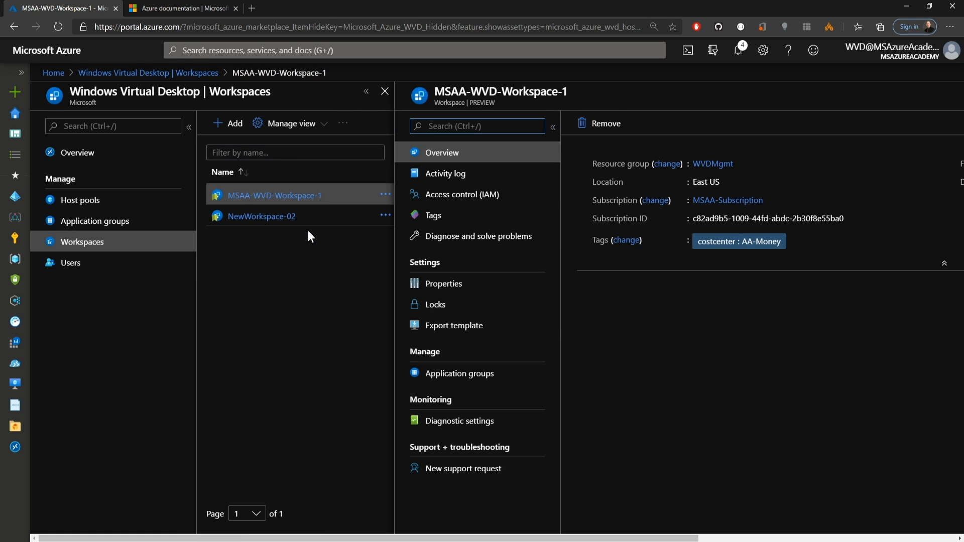
pyautogui.click(474, 373)
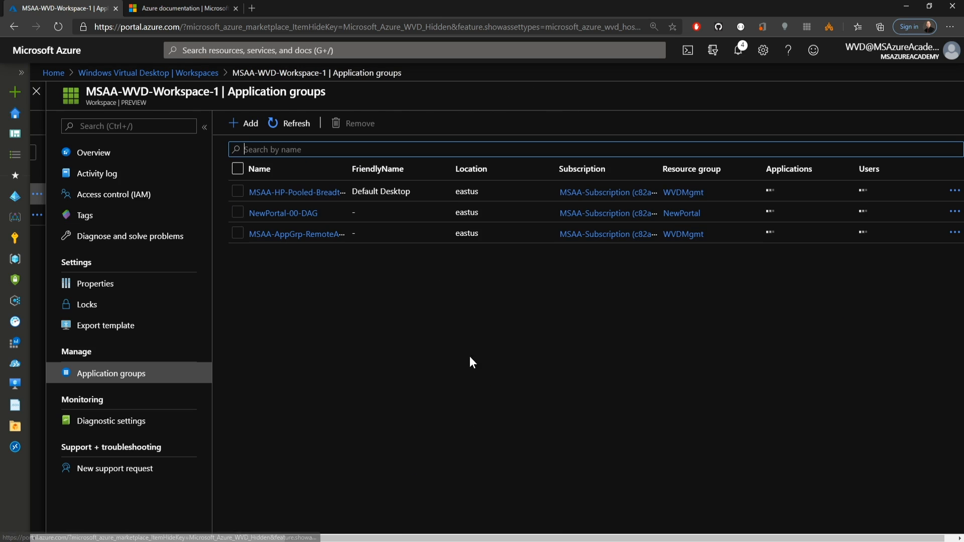
pyautogui.click(240, 212)
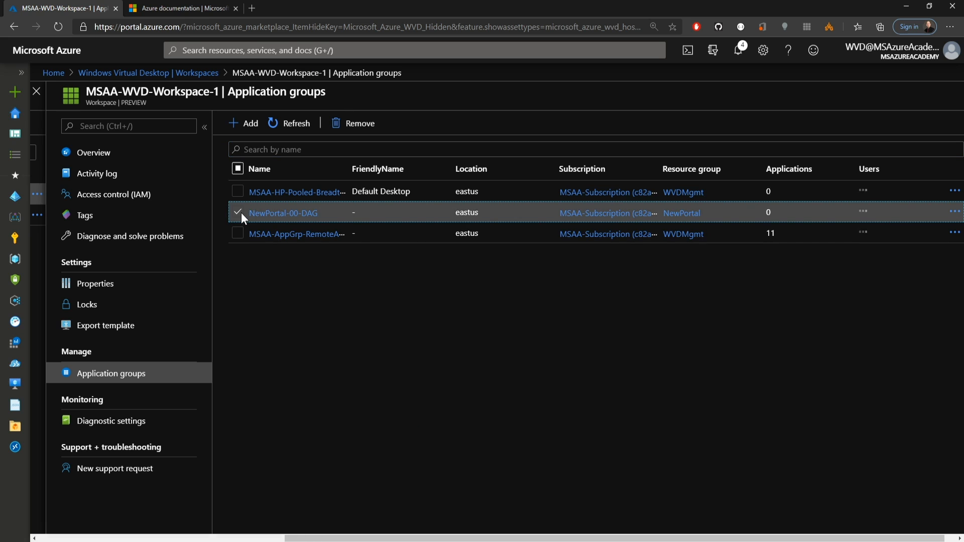
pyautogui.click(359, 124)
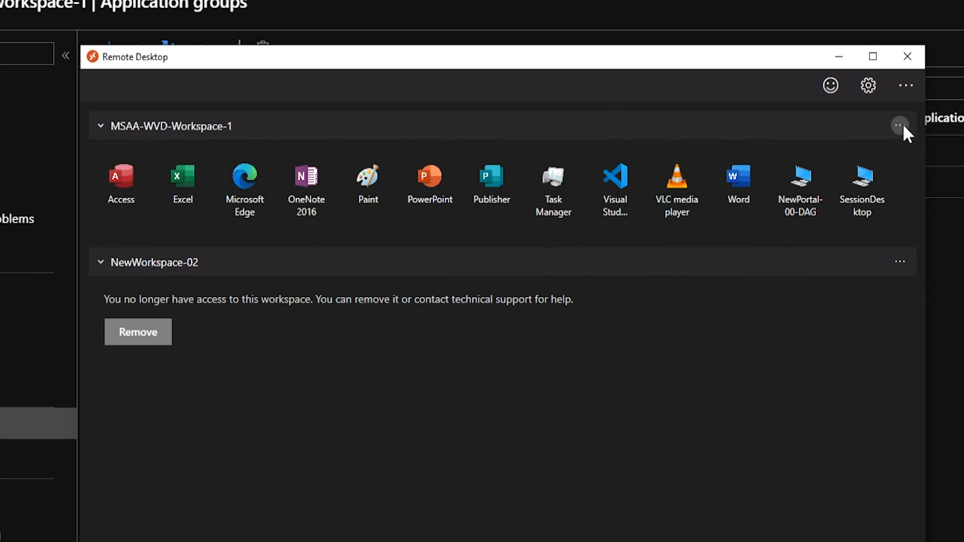
pyautogui.click(902, 124)
pyautogui.click(910, 169)
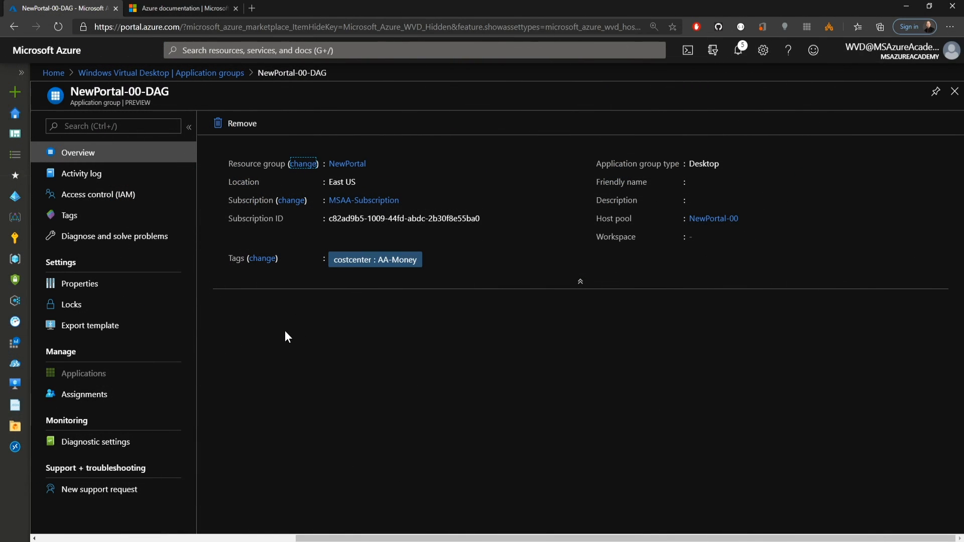
# Review the users and groups assigned to NewPortal-00-DAG in the Azure portal, selecting the WVDUsers entry
pyautogui.click(86, 394)
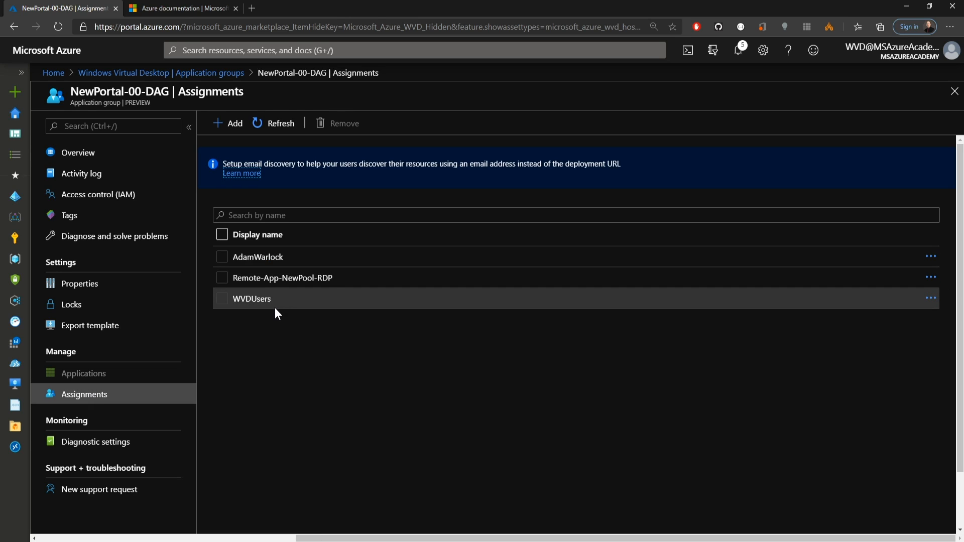
pyautogui.click(222, 299)
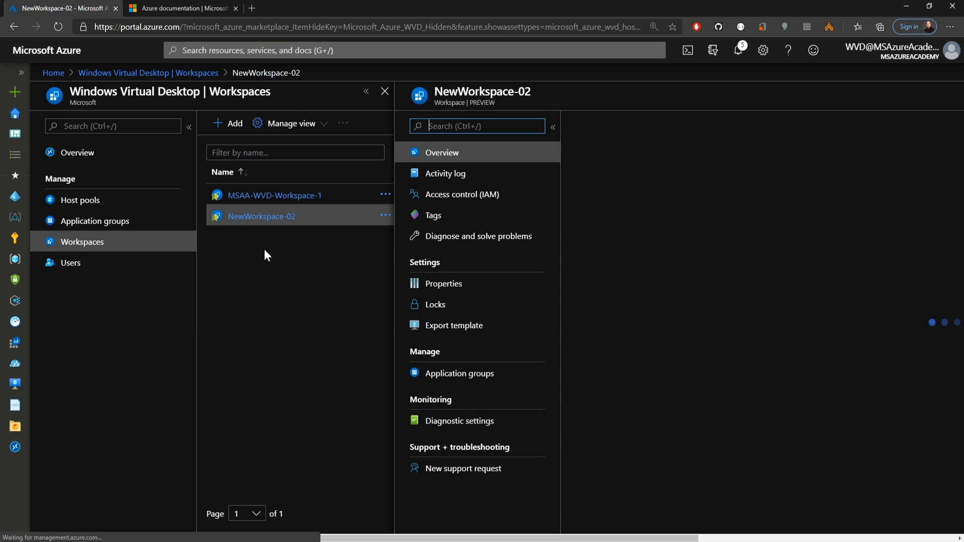
# Add NewPortal-00-DAG to NewWorkspace-02 in the Azure portal and refresh that workspace in the Remote Desktop client
pyautogui.click(487, 372)
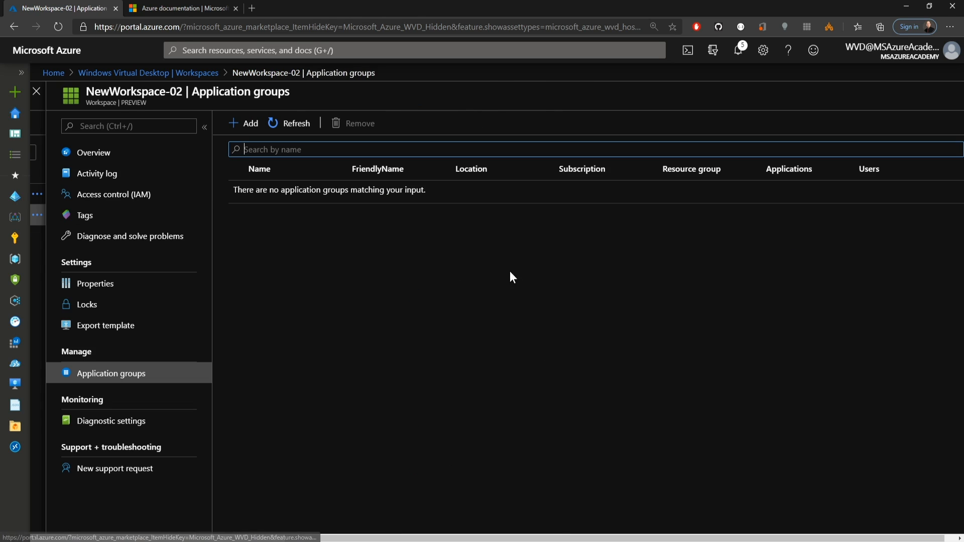
pyautogui.click(251, 132)
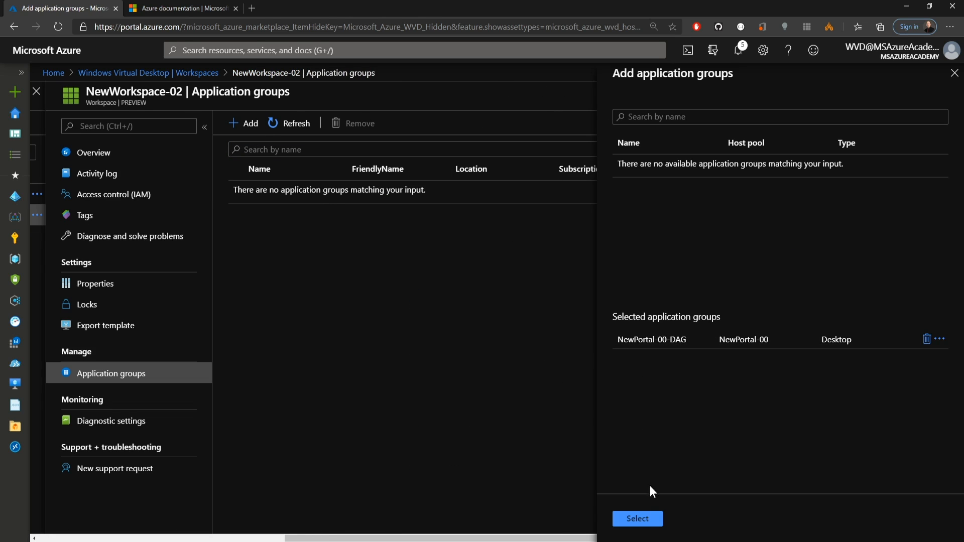
pyautogui.click(641, 517)
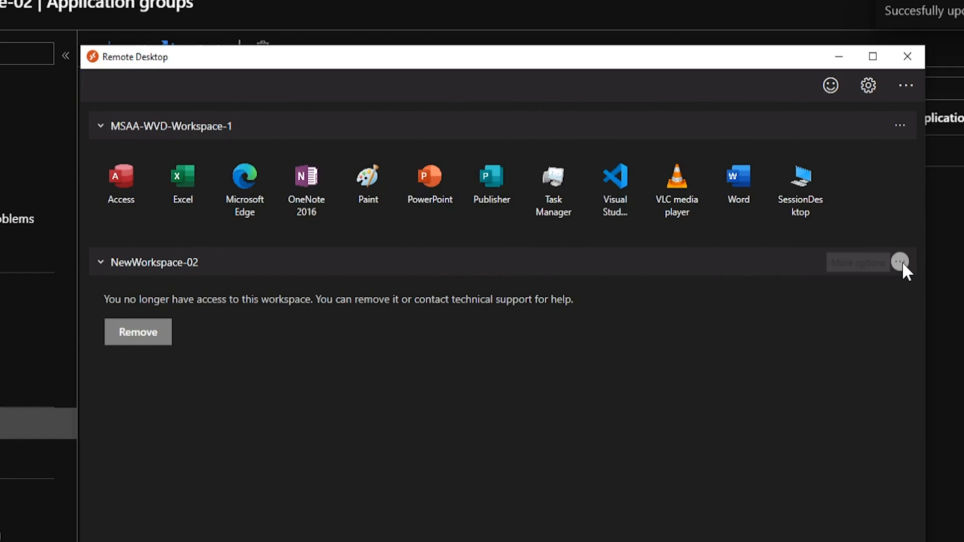
pyautogui.click(901, 262)
pyautogui.click(917, 283)
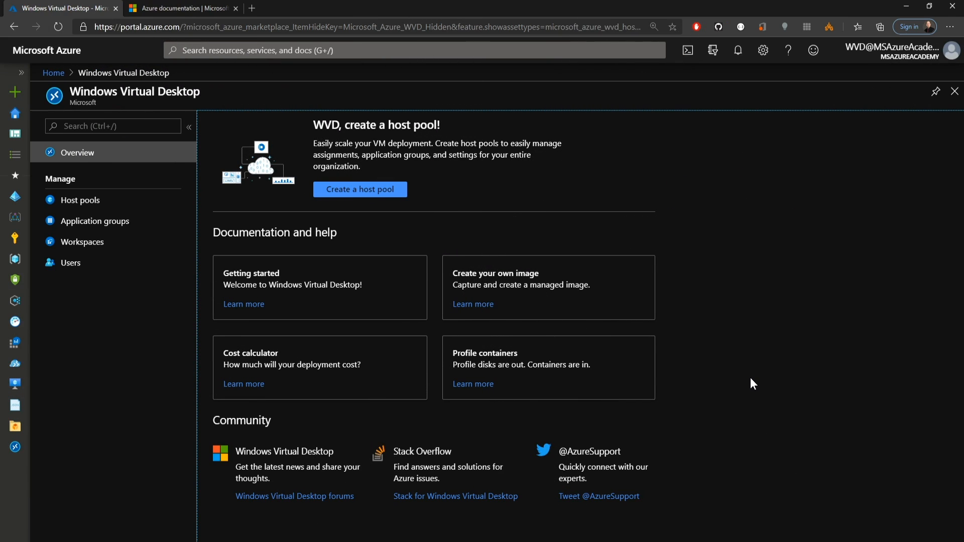
# Open the session hosts of the NewPortal-00 host pool and try to add a session host
pyautogui.click(59, 202)
pyautogui.click(260, 247)
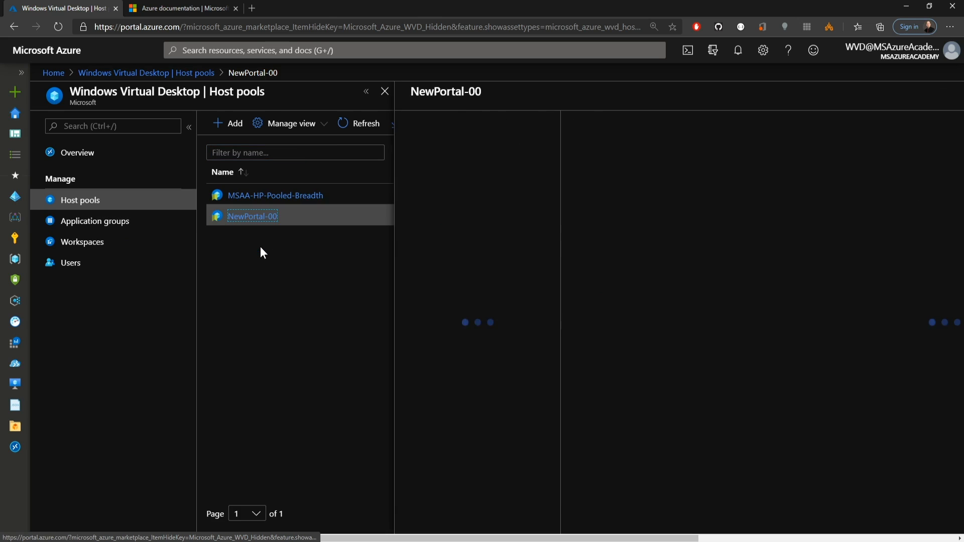
pyautogui.click(366, 91)
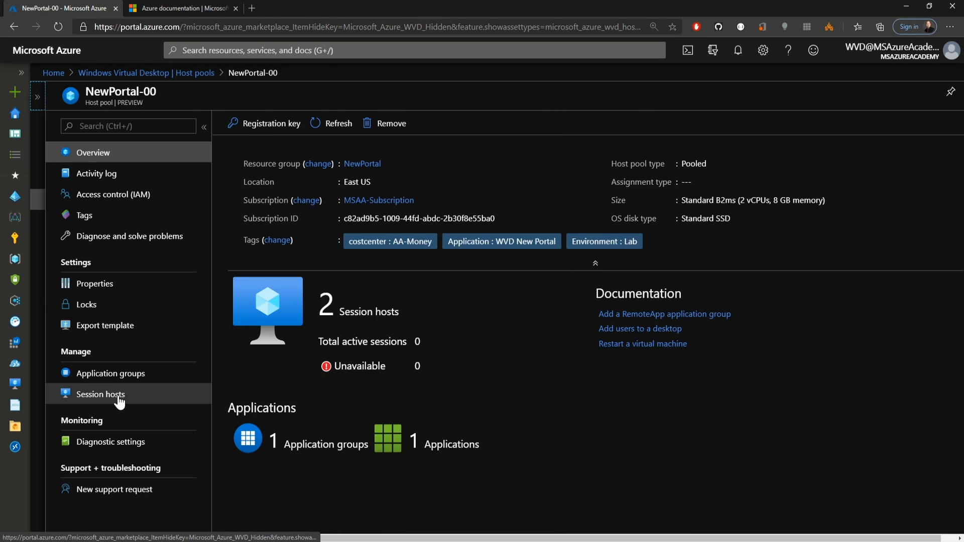
pyautogui.click(119, 399)
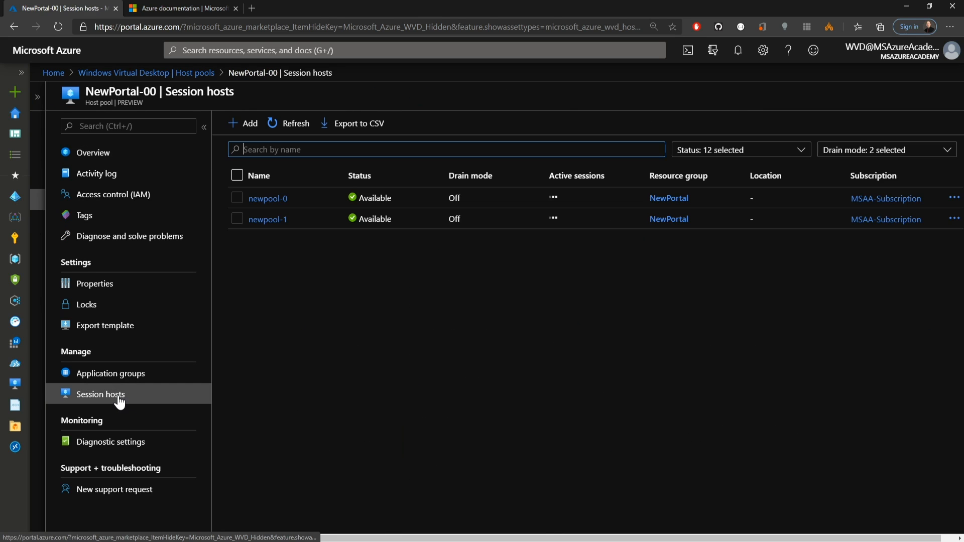
pyautogui.click(428, 293)
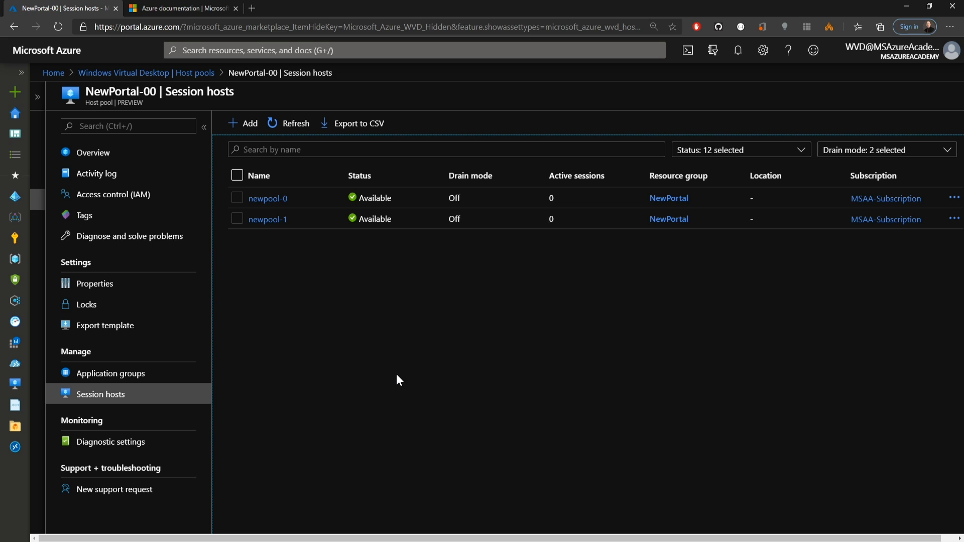
pyautogui.click(248, 124)
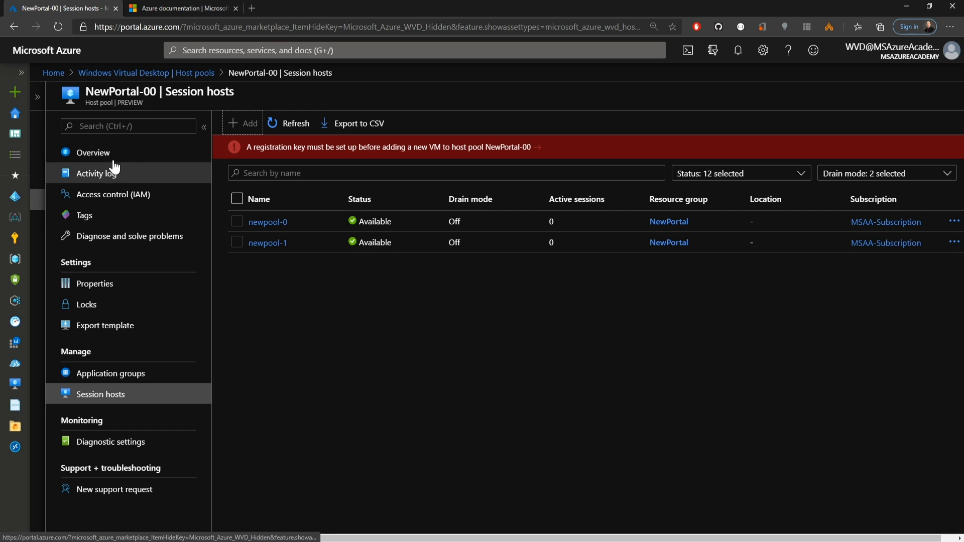
# Generate a registration key for the NewPortal-00 host pool, expiring 05/30/2020 at 12:00:00 AM
pyautogui.click(94, 160)
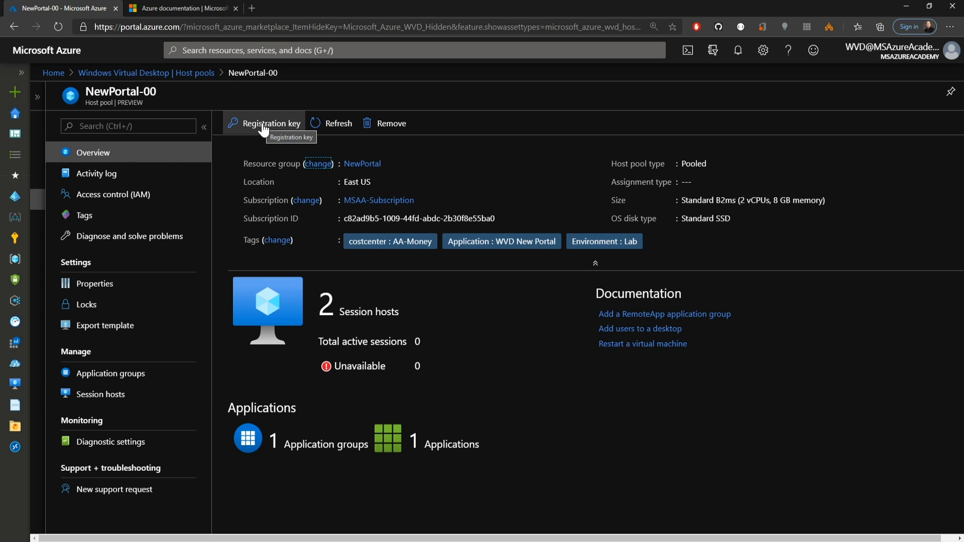
pyautogui.click(263, 129)
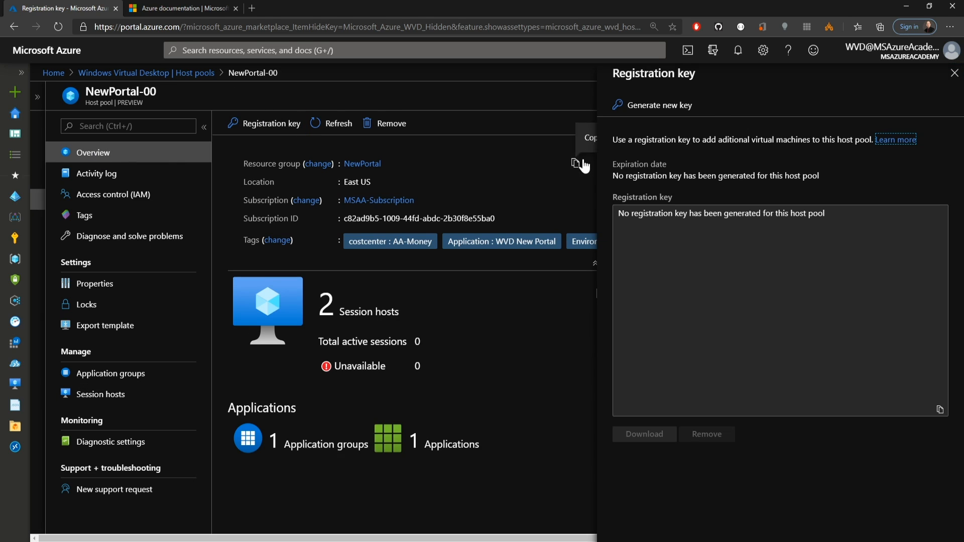
pyautogui.click(685, 107)
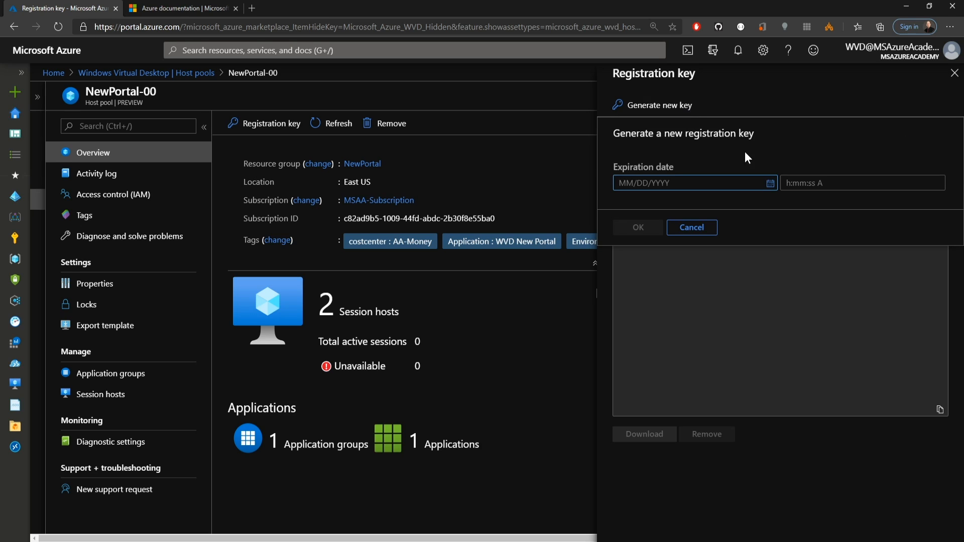
pyautogui.click(771, 184)
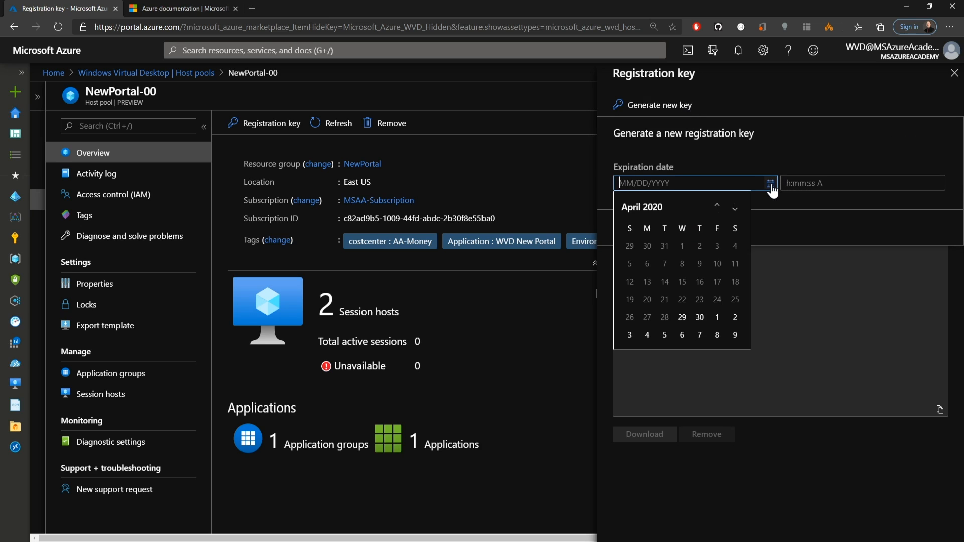
pyautogui.click(732, 207)
pyautogui.click(734, 318)
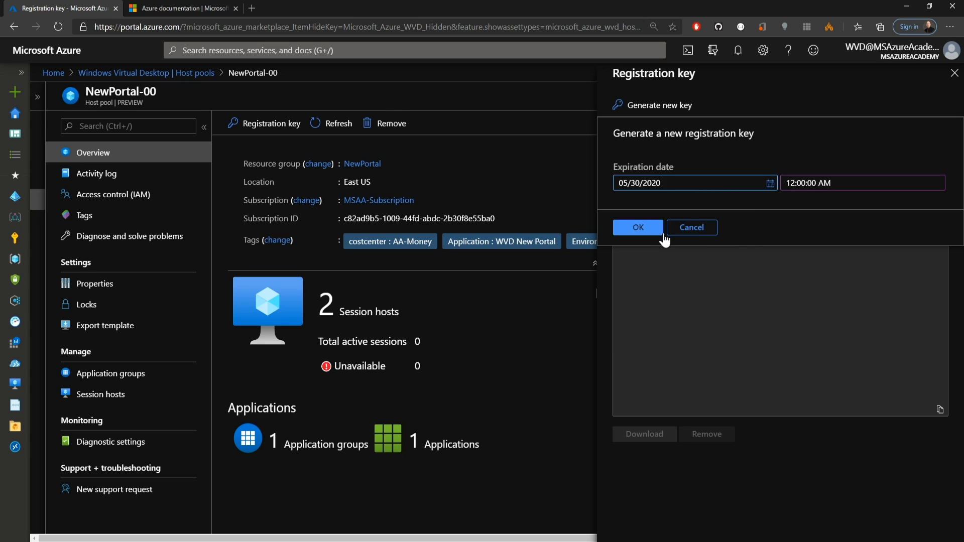
pyautogui.click(646, 230)
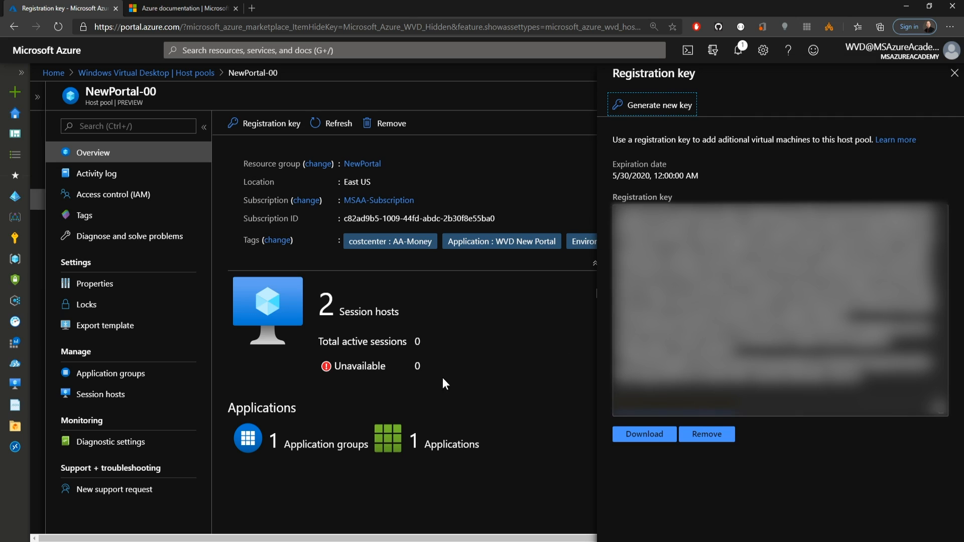
# Configure 2 additional VMs in resource group NewHostPoolVMs, on WVDNetwork subnet WVD with no public IP or network security group, entering the domain-join UPN and password
pyautogui.click(121, 395)
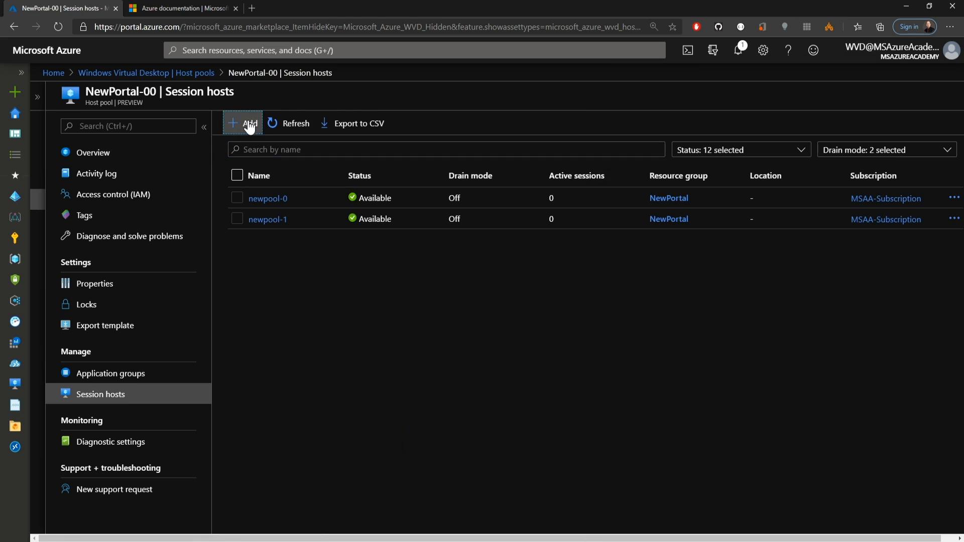
pyautogui.click(249, 127)
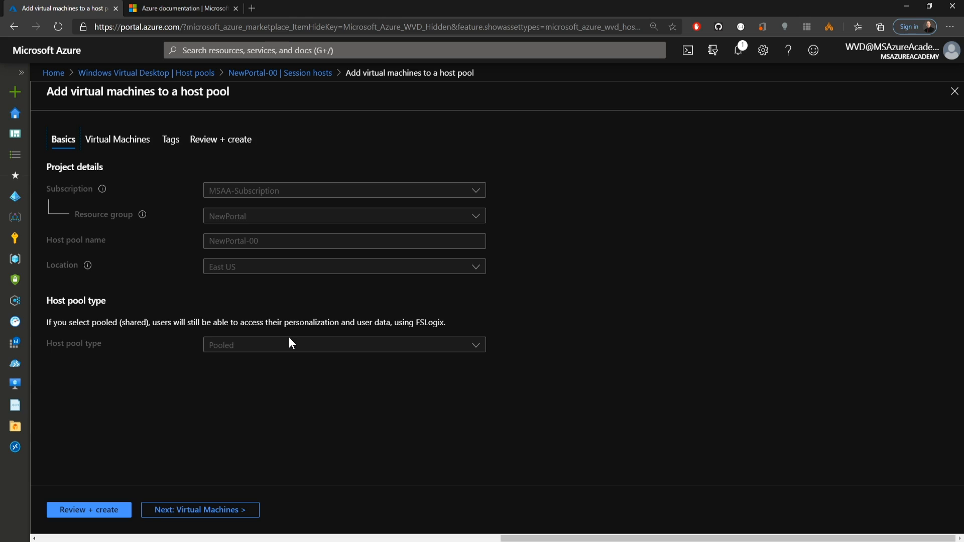
pyautogui.click(208, 508)
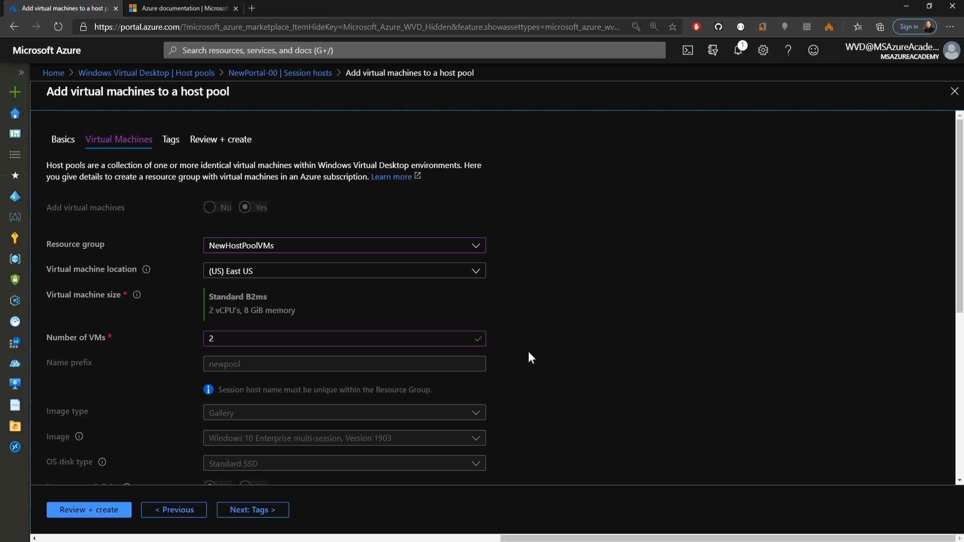
pyautogui.scroll(-6, 528, 351)
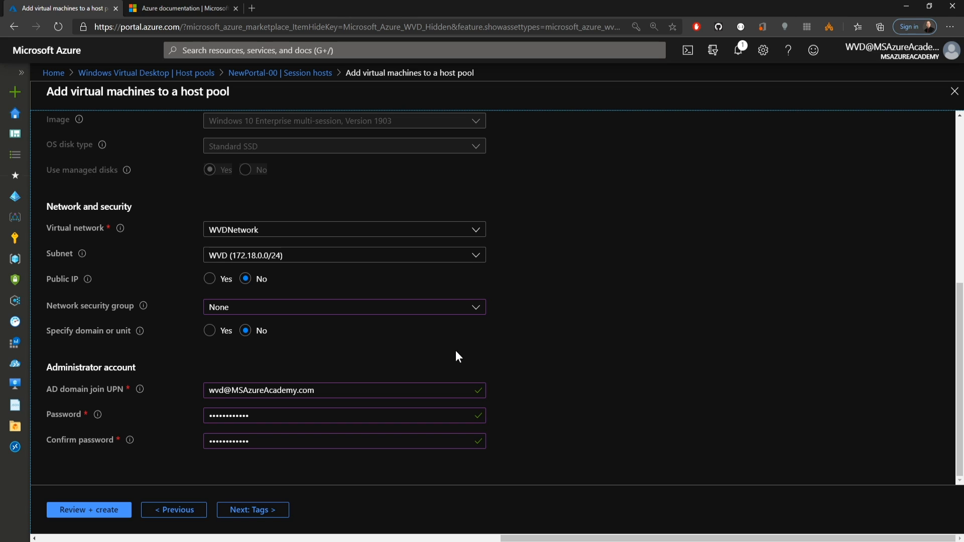
# Review and create the virtual machine deployment without new tags, and view the session hosts of NewPortal-00
pyautogui.click(269, 511)
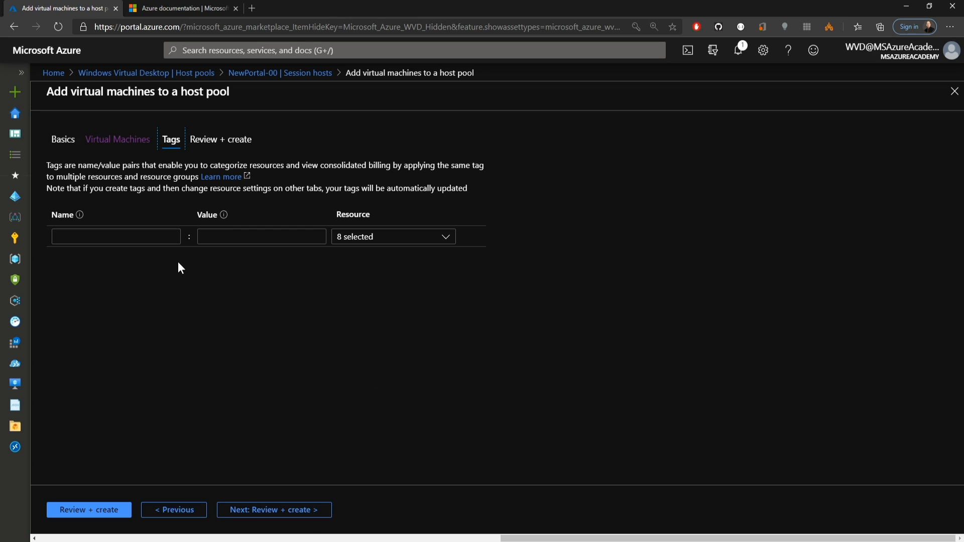
pyautogui.click(266, 511)
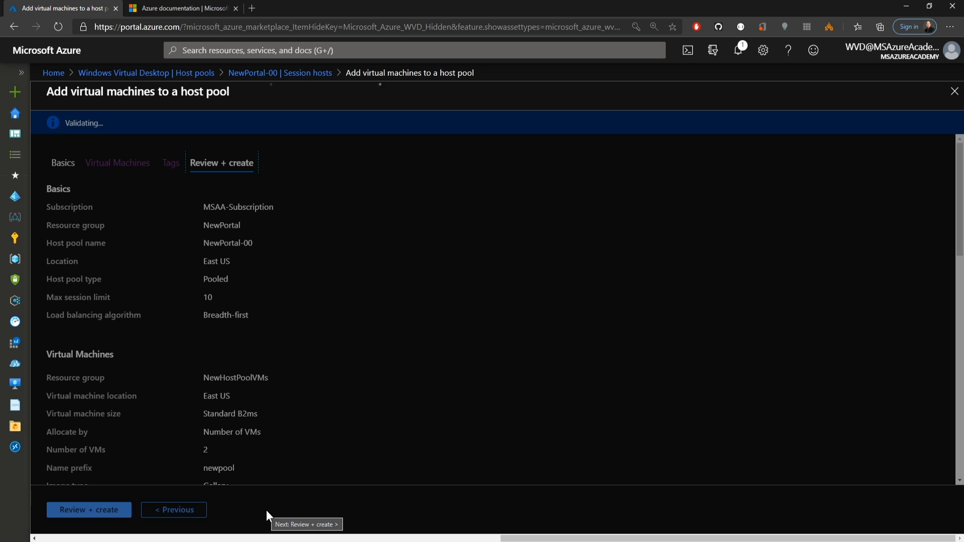
pyautogui.scroll(-1, 345, 377)
pyautogui.scroll(-15, 346, 375)
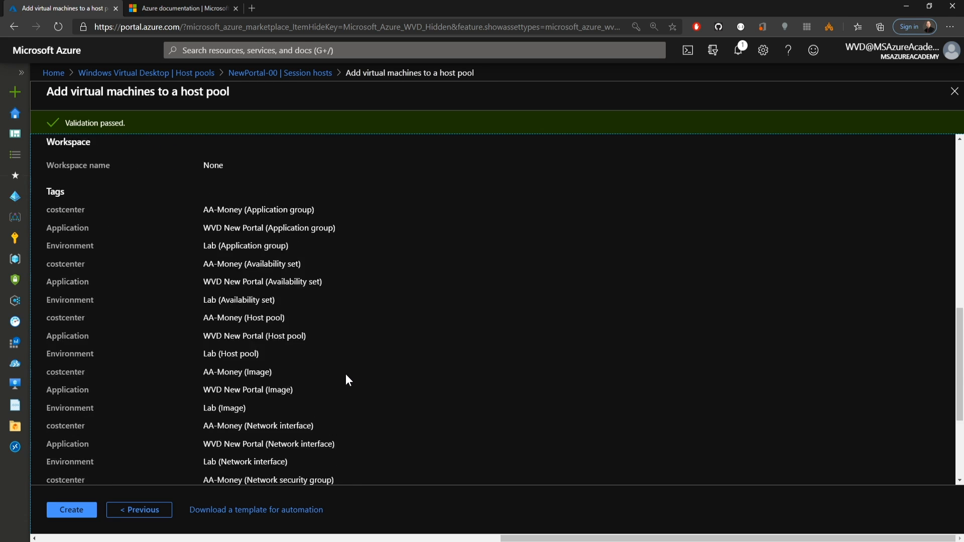
pyautogui.click(80, 510)
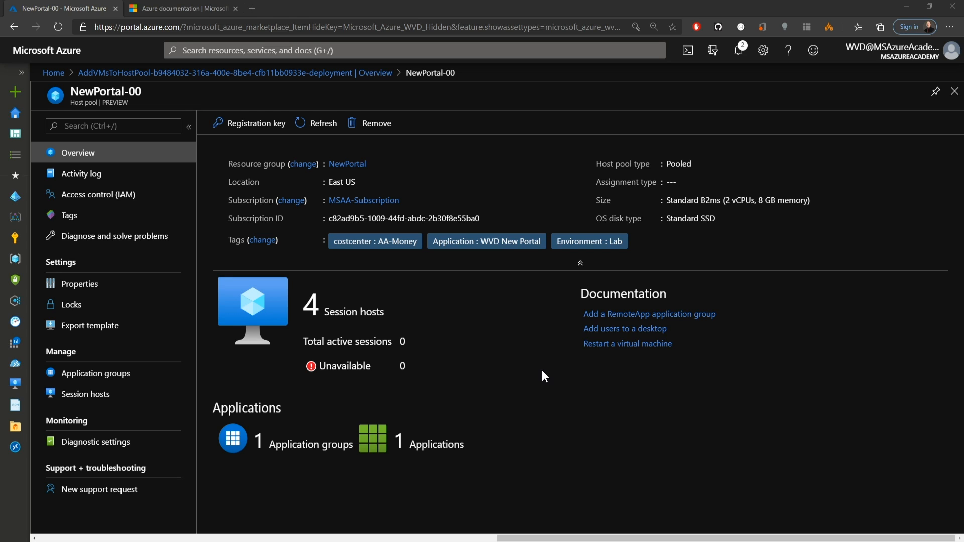
pyautogui.click(80, 394)
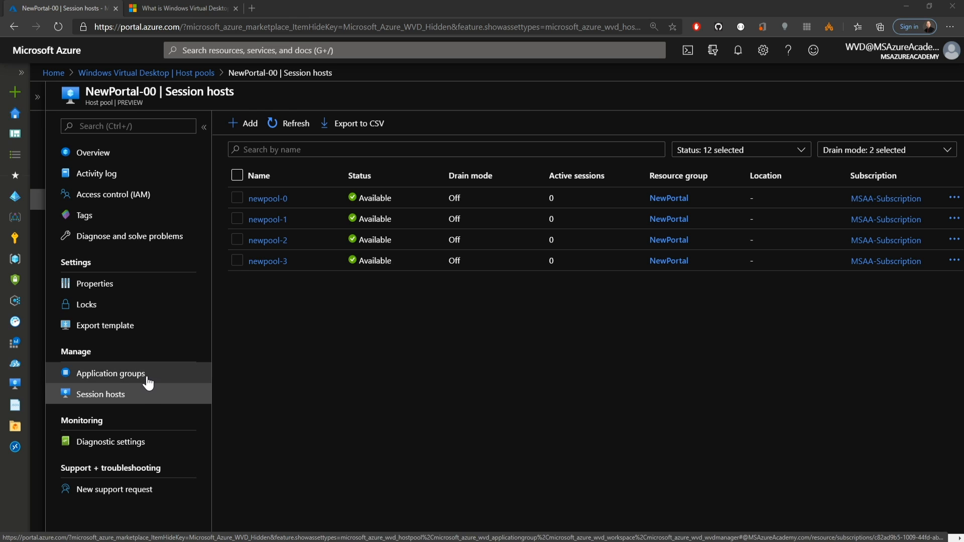
# Start a RemoteApp application group named NewPool-Apps for NewPortal-00 in the NewPortal resource group
pyautogui.click(177, 380)
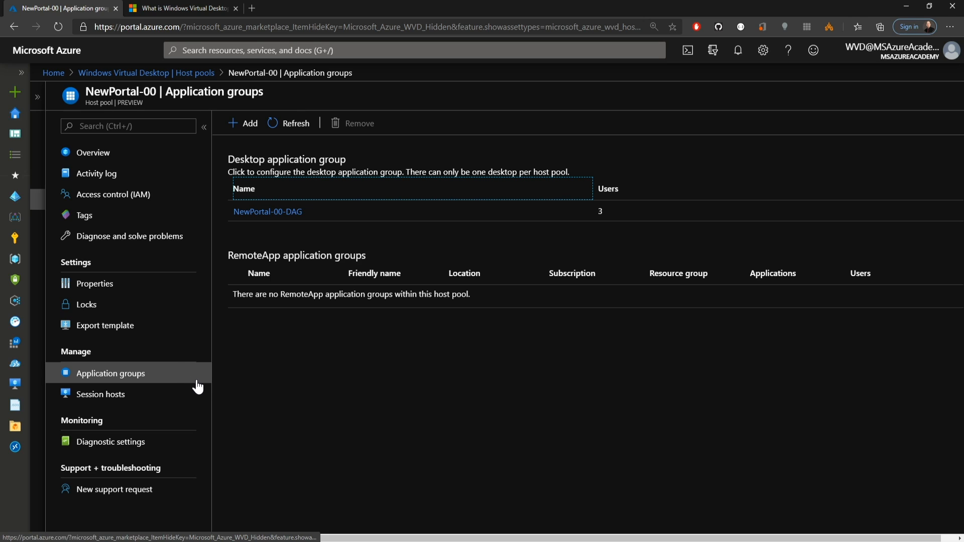
pyautogui.click(244, 130)
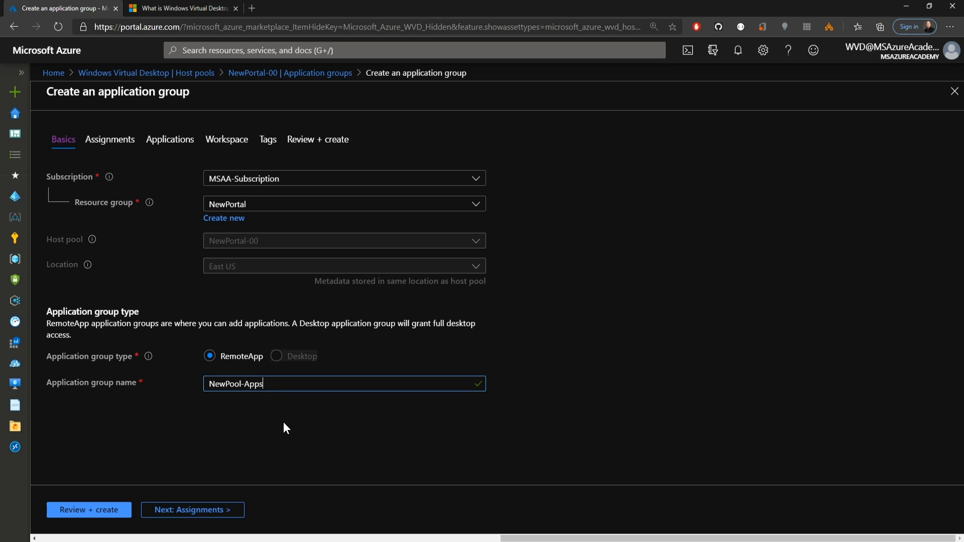
pyautogui.click(220, 509)
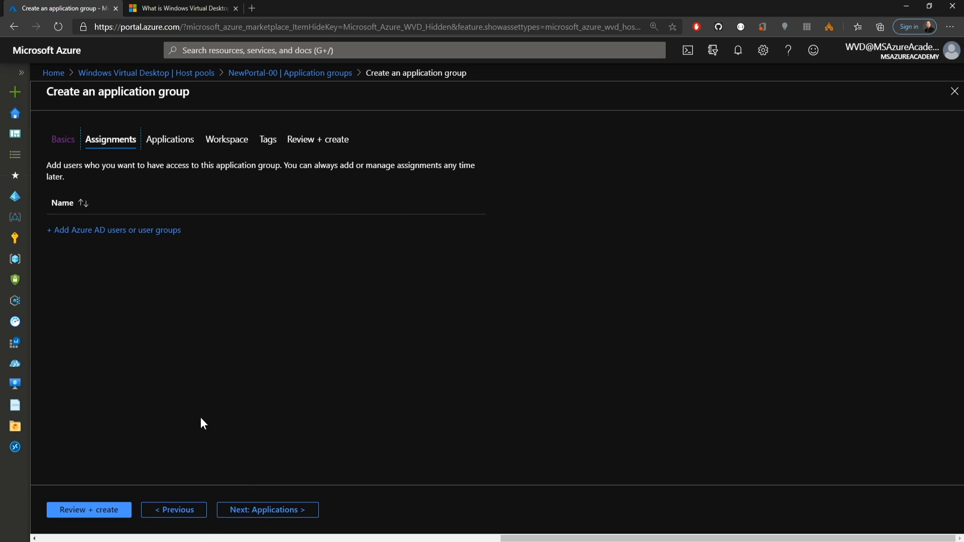
# Assign the WVDUsers group to the new application group and proceed to its applications
pyautogui.click(137, 231)
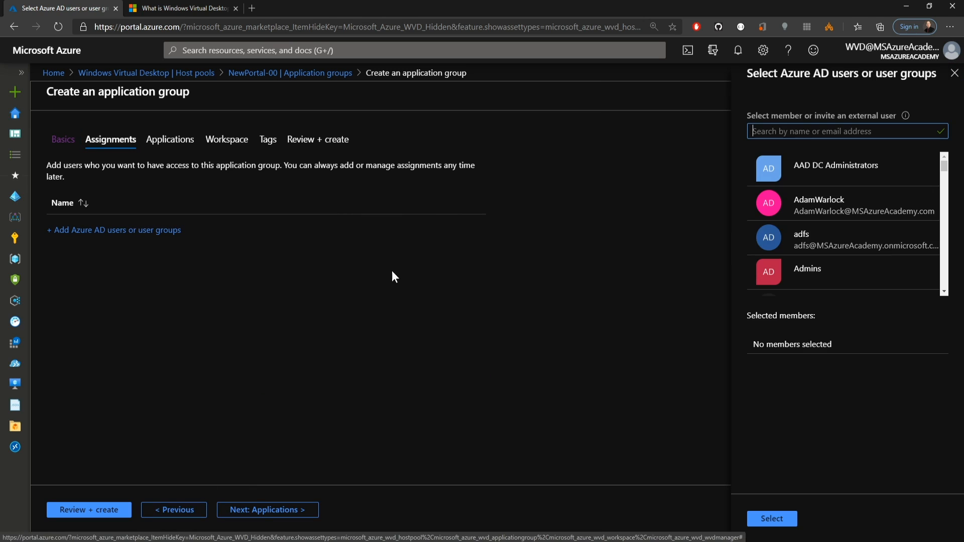
pyautogui.write('wvd')
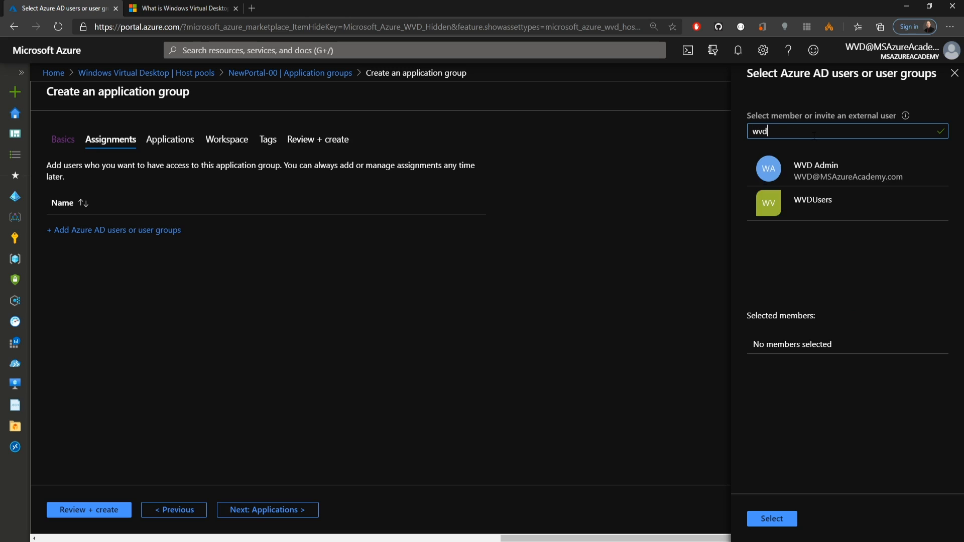
pyautogui.click(803, 203)
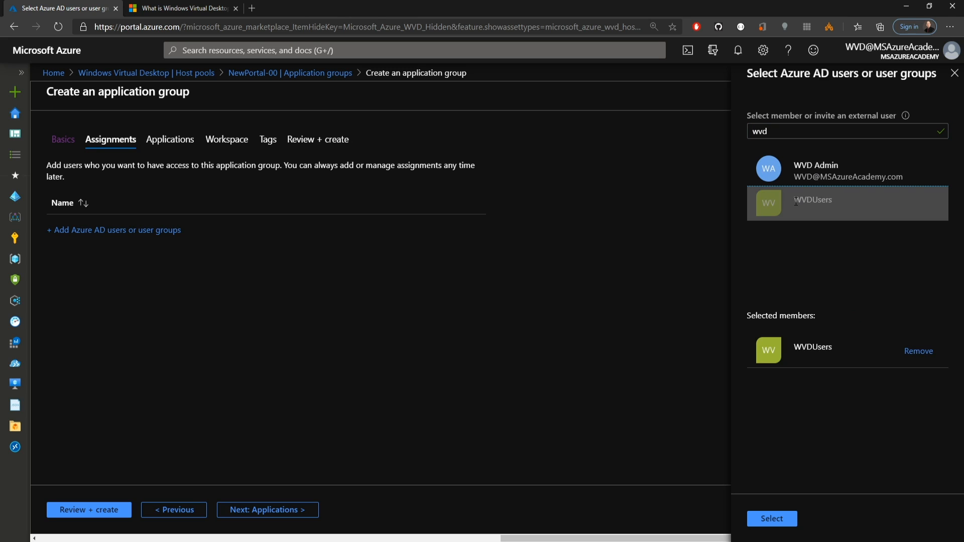
pyautogui.click(771, 519)
pyautogui.click(277, 510)
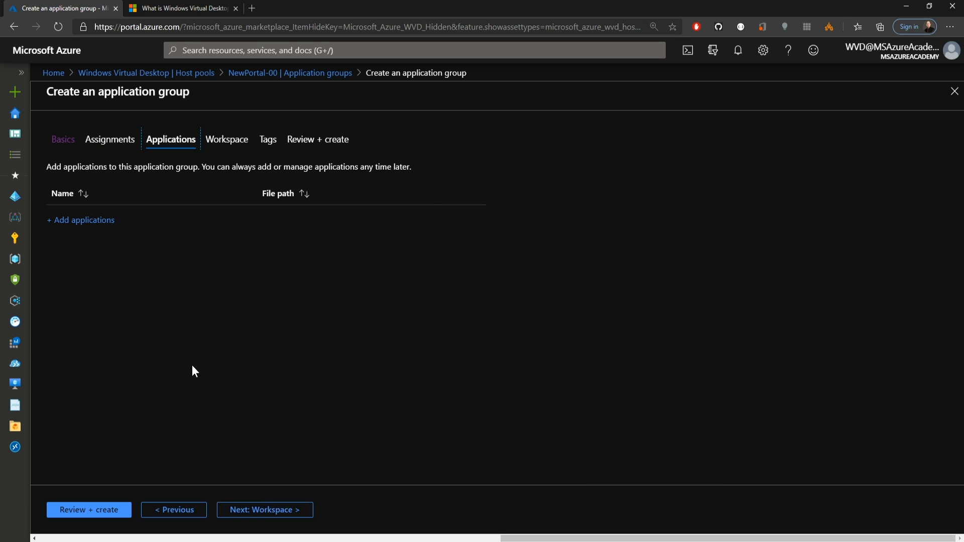
# Start adding an application, look at the File path source options, and set the application source back to Start menu
pyautogui.click(81, 220)
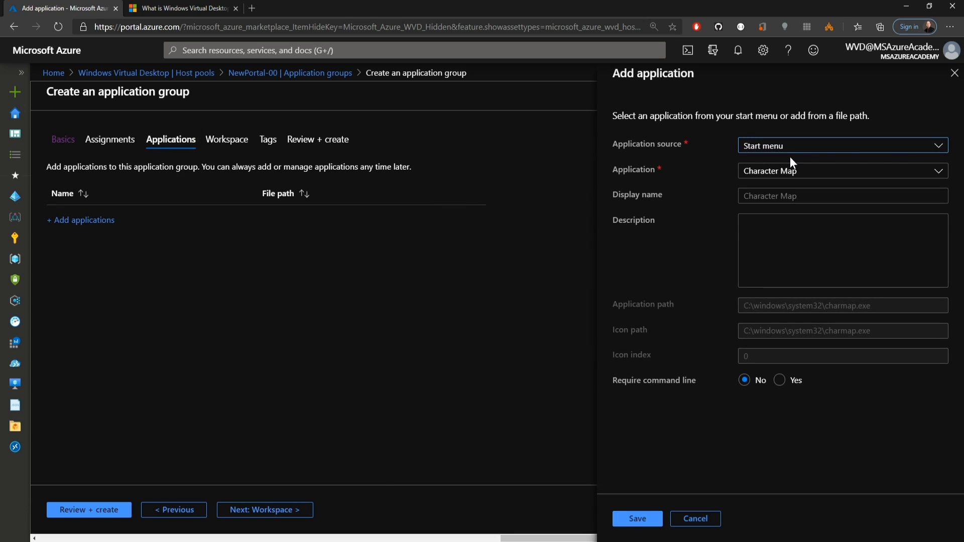
pyautogui.click(939, 146)
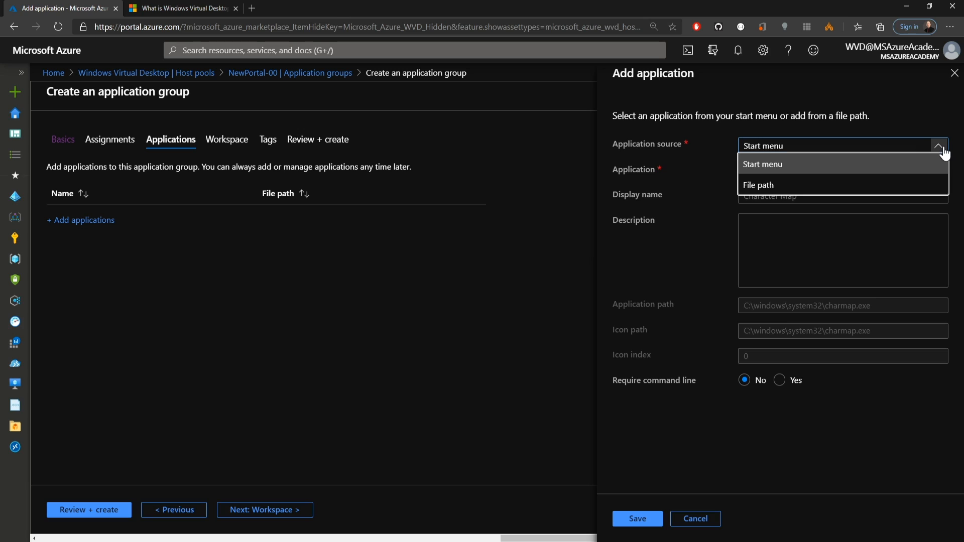
pyautogui.click(915, 187)
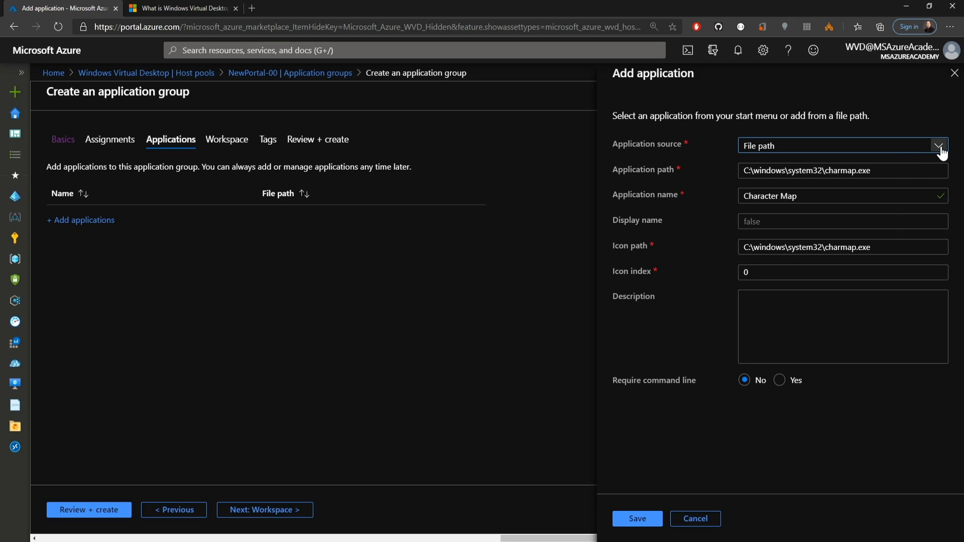
pyautogui.click(937, 146)
pyautogui.click(902, 167)
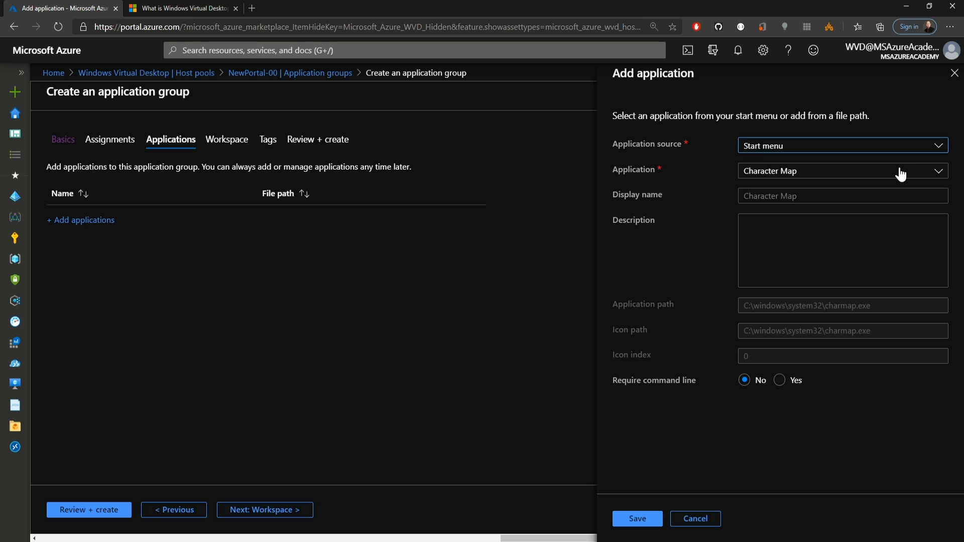
# Choose Remote Desktop Connection as the application, look at the command line option, and leave Require command line set to No
pyautogui.click(942, 172)
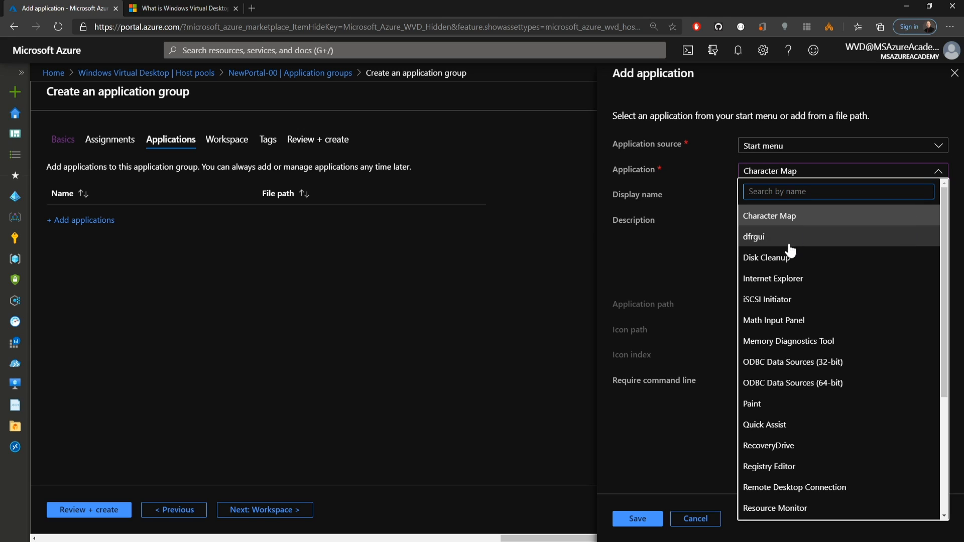
pyautogui.click(830, 496)
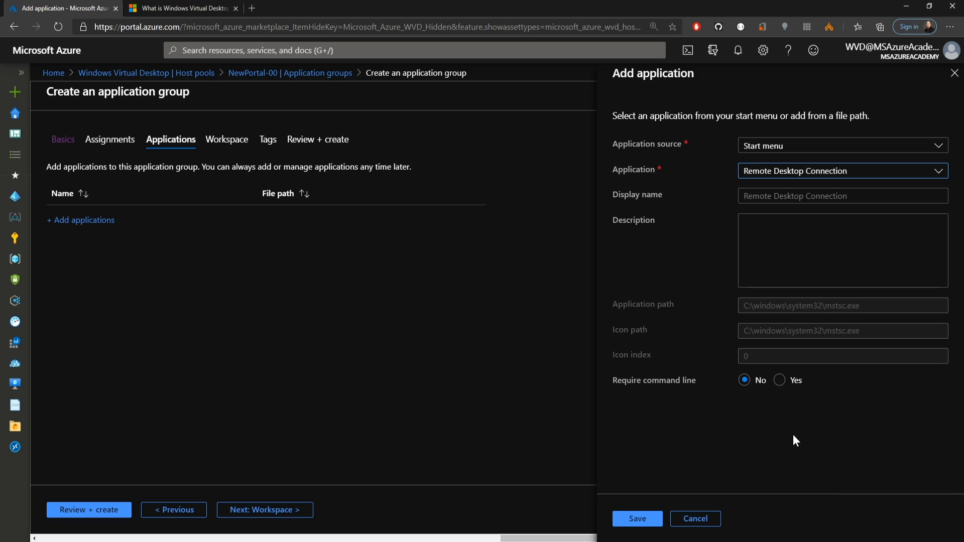
pyautogui.click(780, 380)
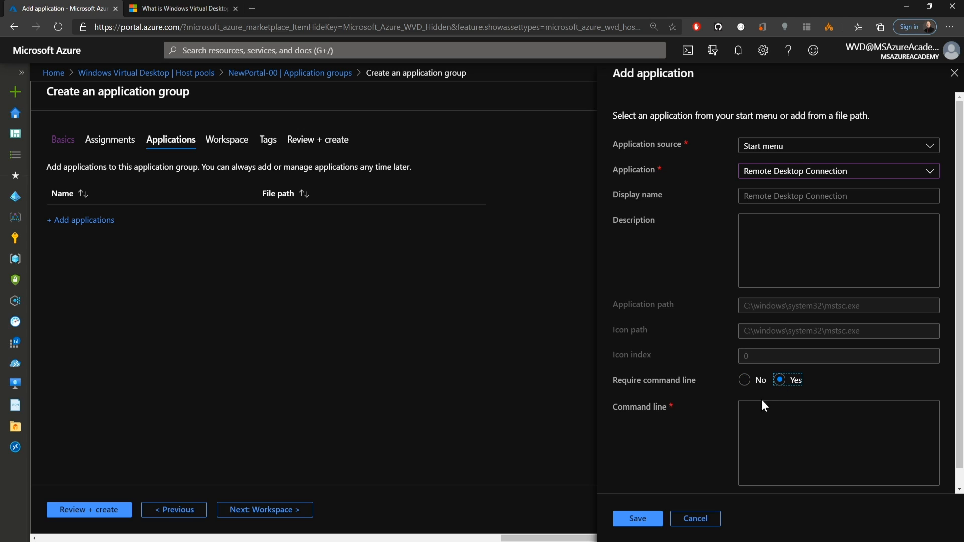
pyautogui.click(744, 380)
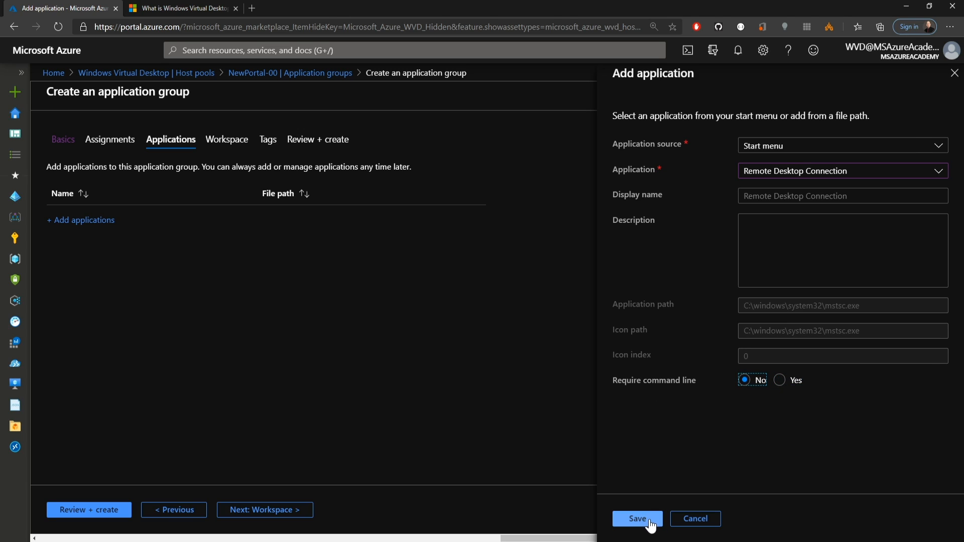
# Save the Remote Desktop Connection application and register the application group with the NewWorkspace-02 workspace
pyautogui.click(647, 517)
pyautogui.click(273, 511)
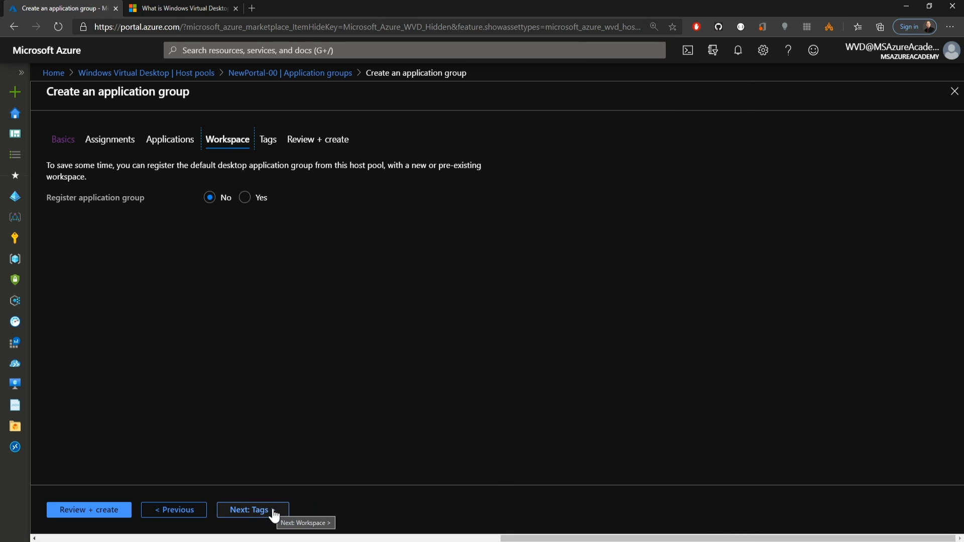
pyautogui.click(251, 199)
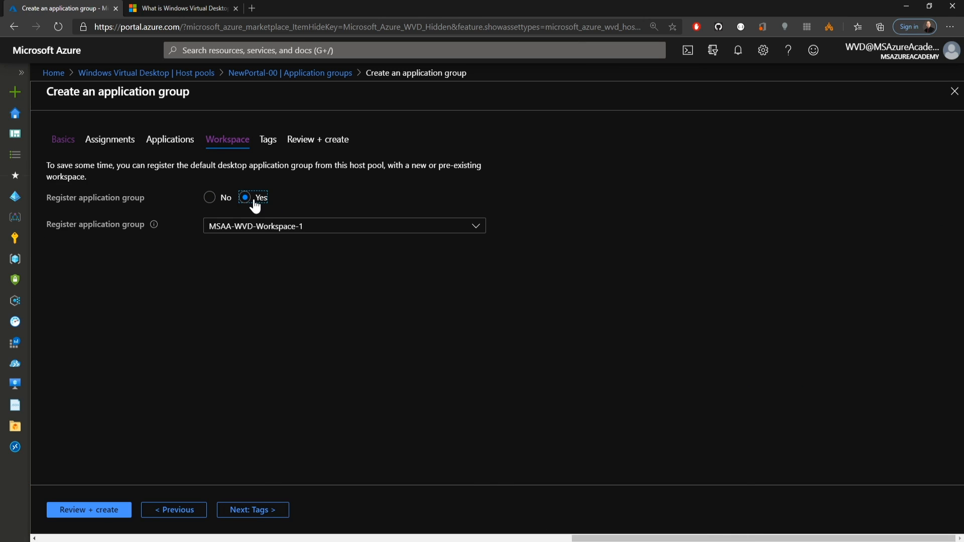
pyautogui.click(326, 226)
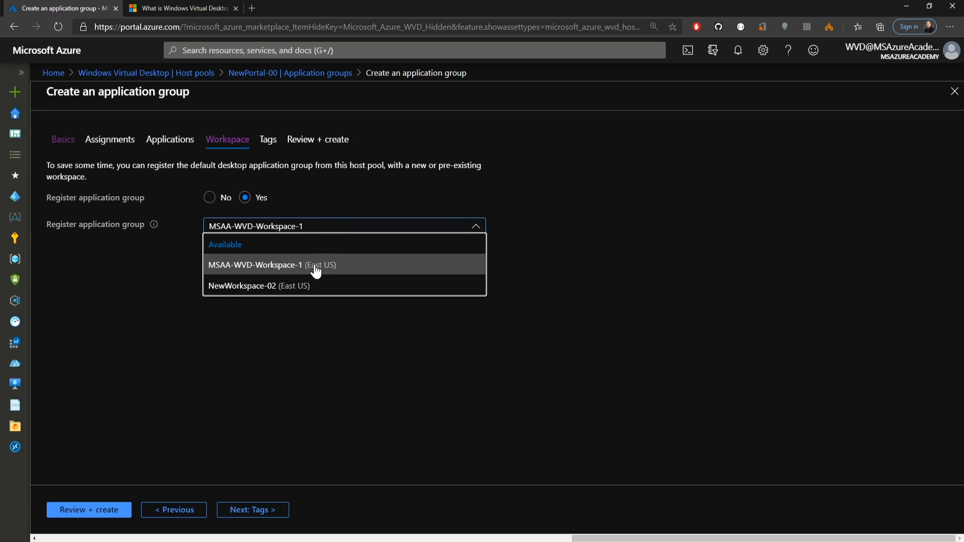
pyautogui.click(292, 288)
# Tag the application group with costcenter AA-Money, Application WVD New Portal and Environment Lab, review its settings and create it
pyautogui.click(254, 510)
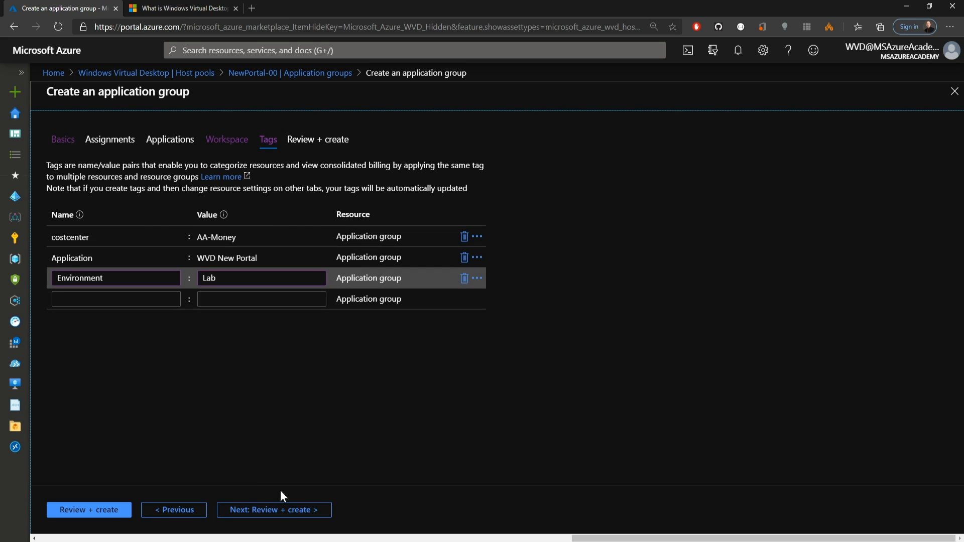
pyautogui.click(260, 510)
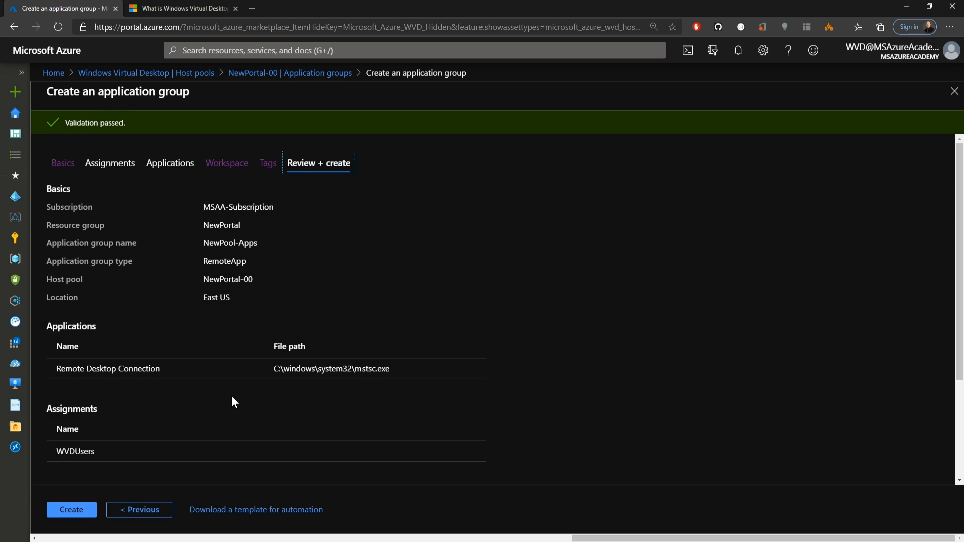
pyautogui.scroll(-3, 232, 397)
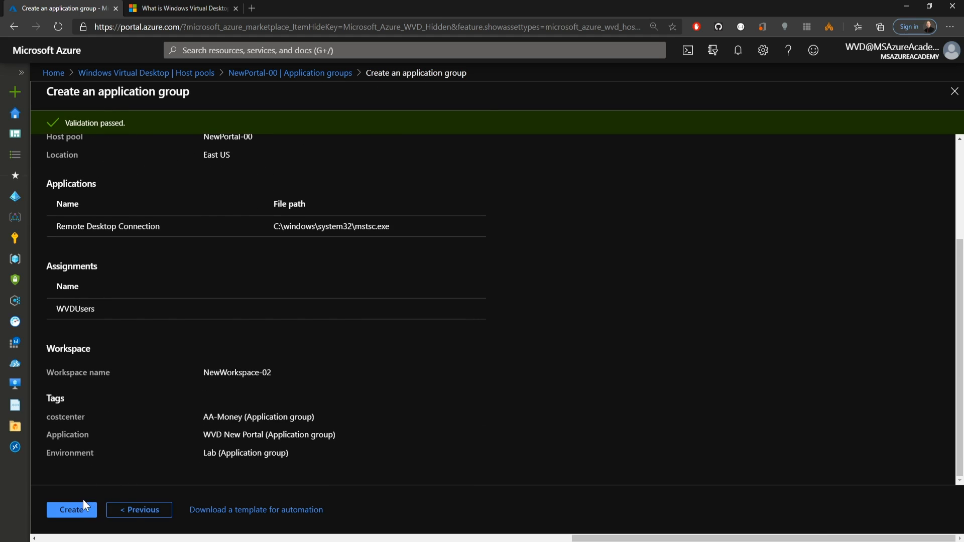
pyautogui.click(83, 501)
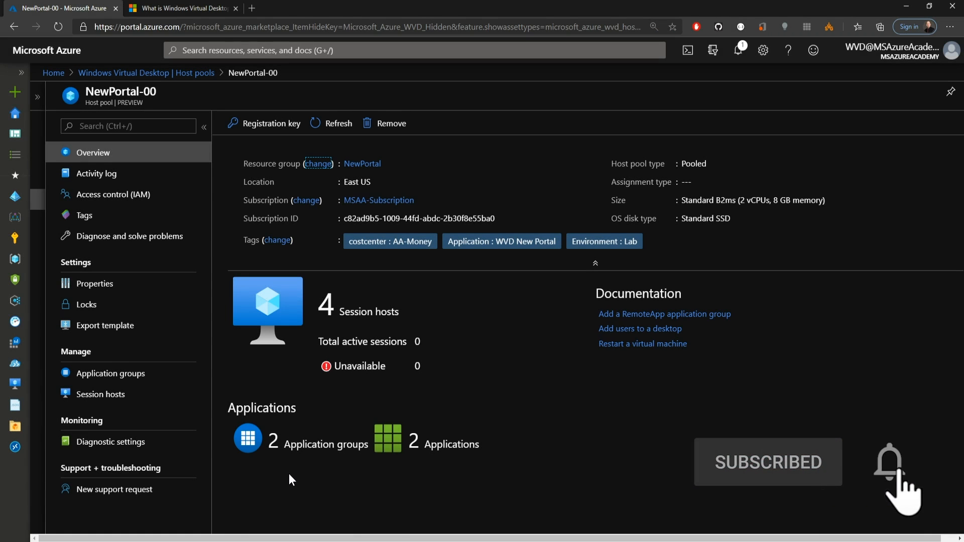
# Open the applications of the NewPool-Apps group in NewPortal-00 and start adding another application from the Start menu source
pyautogui.click(122, 376)
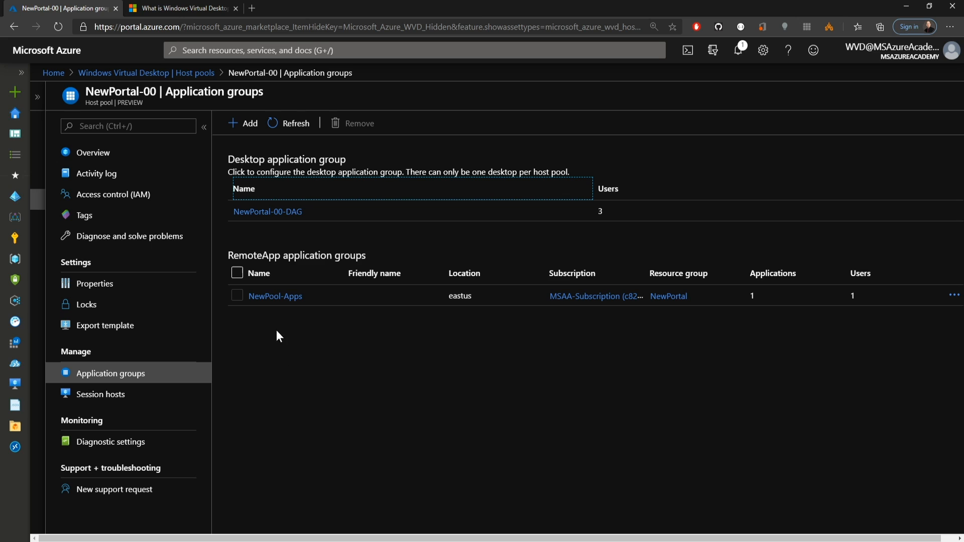
pyautogui.click(275, 298)
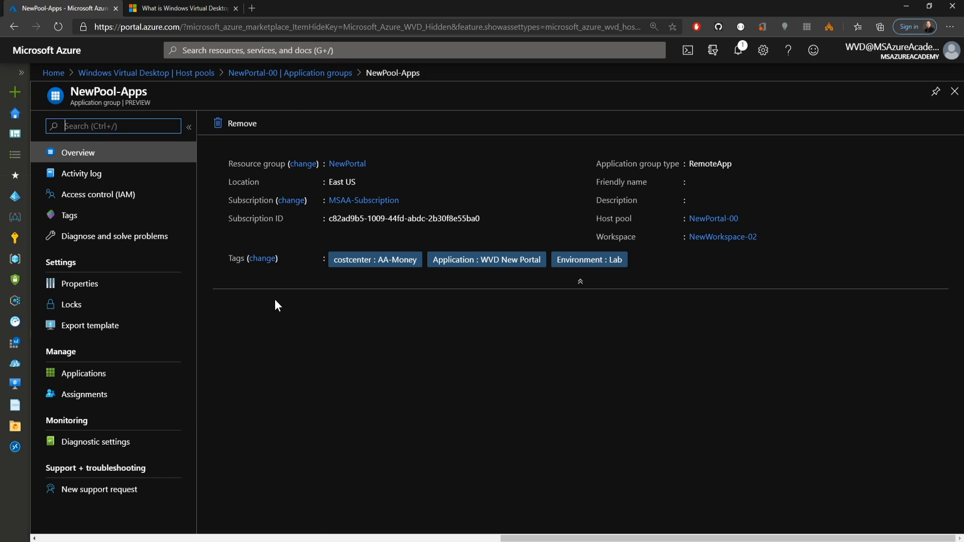
pyautogui.click(107, 383)
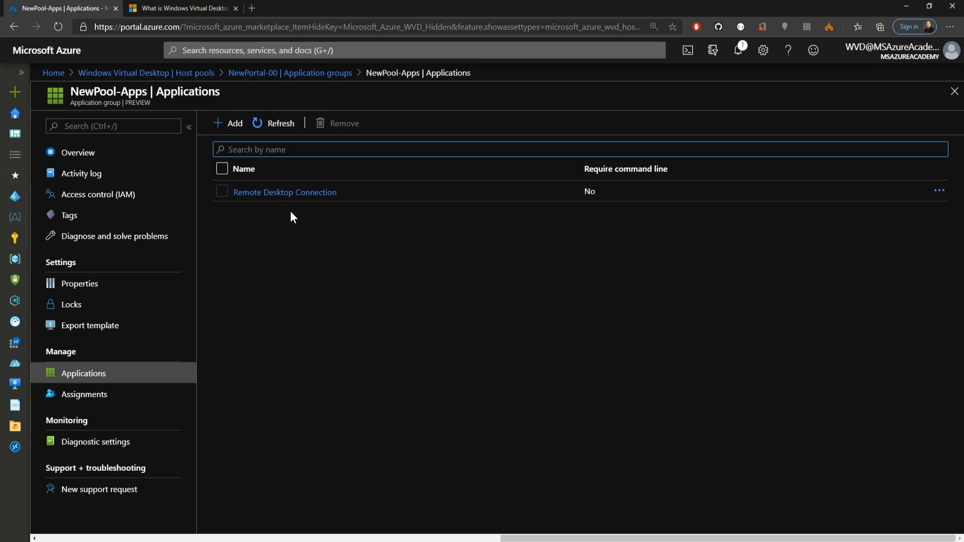
pyautogui.click(234, 126)
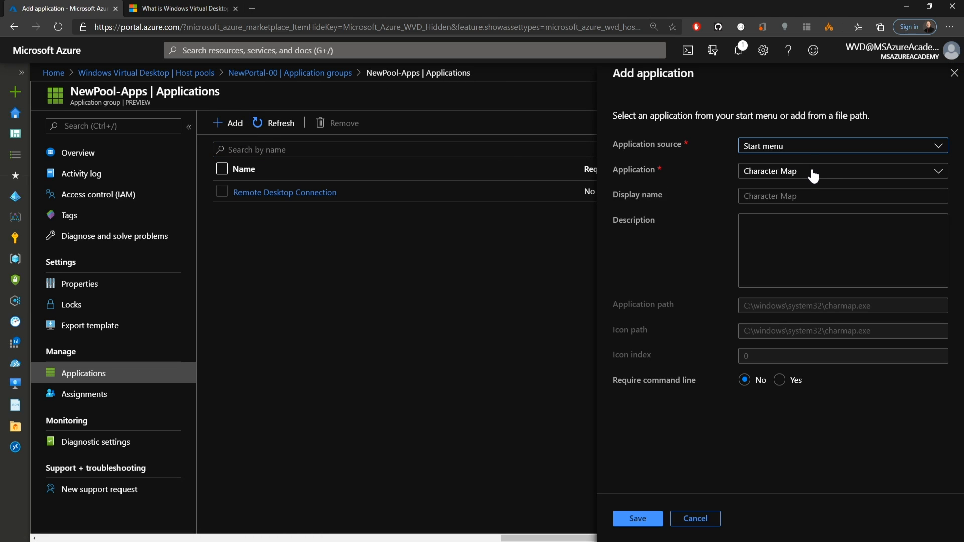
pyautogui.click(813, 176)
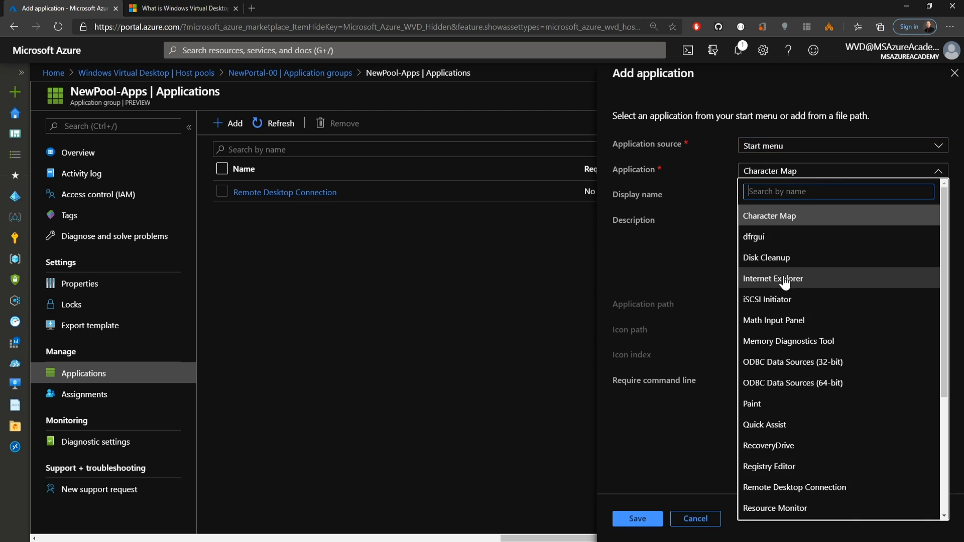